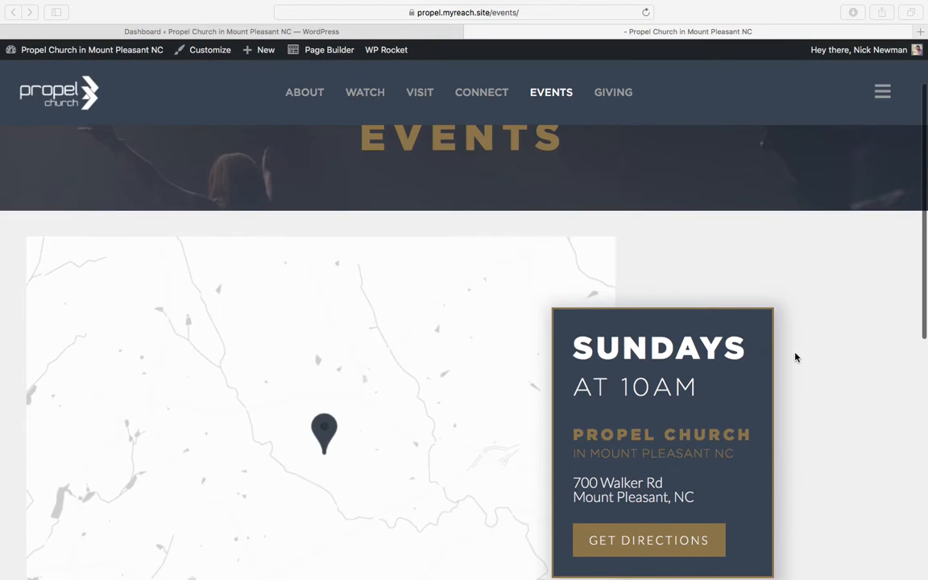
View the upcoming events on the public Events page, open the dashboard's Events list and check its screen options.
scroll(795, 357, down, 3)
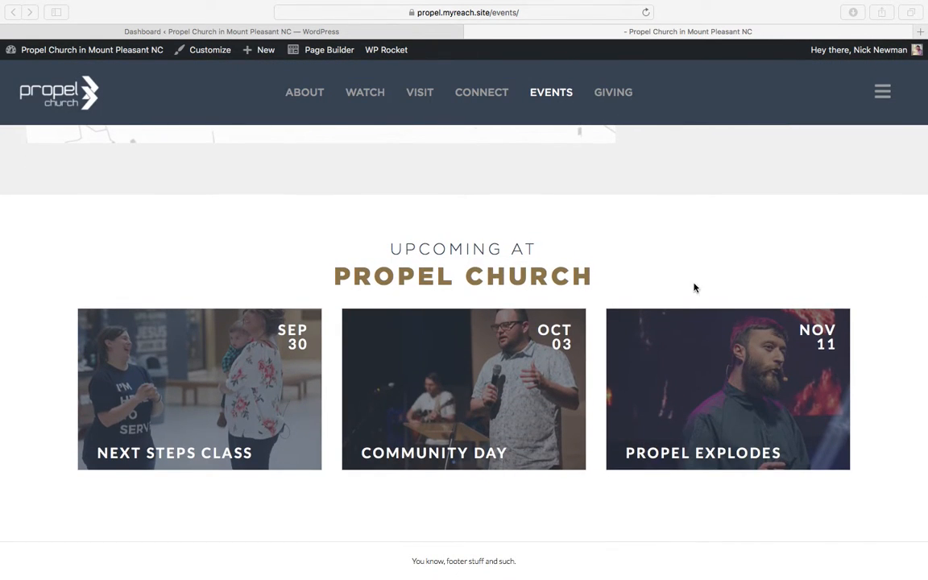
click(698, 249)
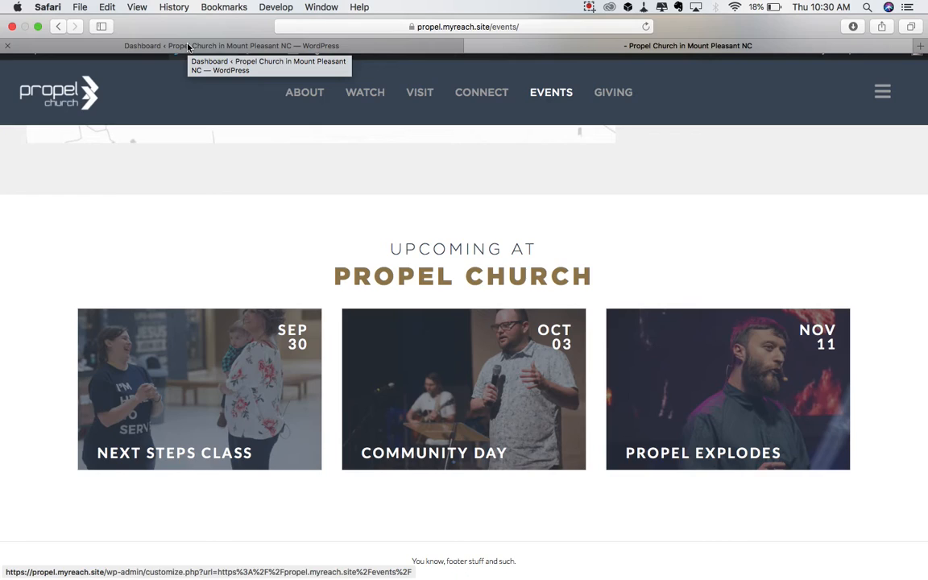
click(188, 47)
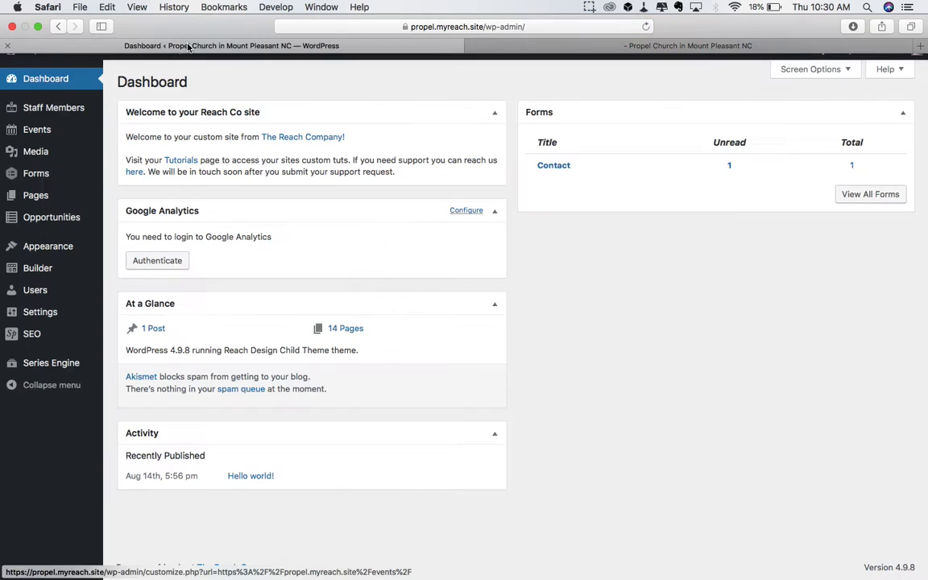
click(34, 130)
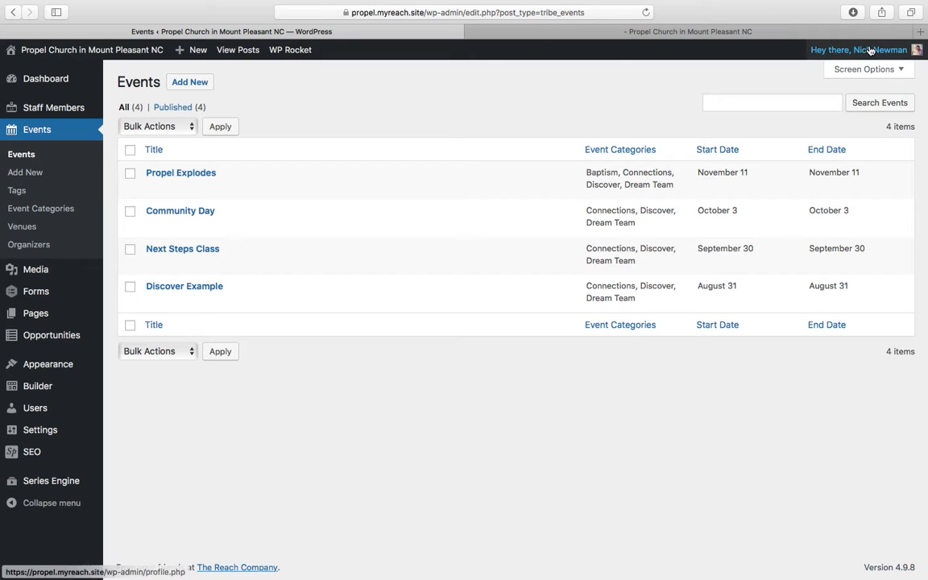
click(882, 70)
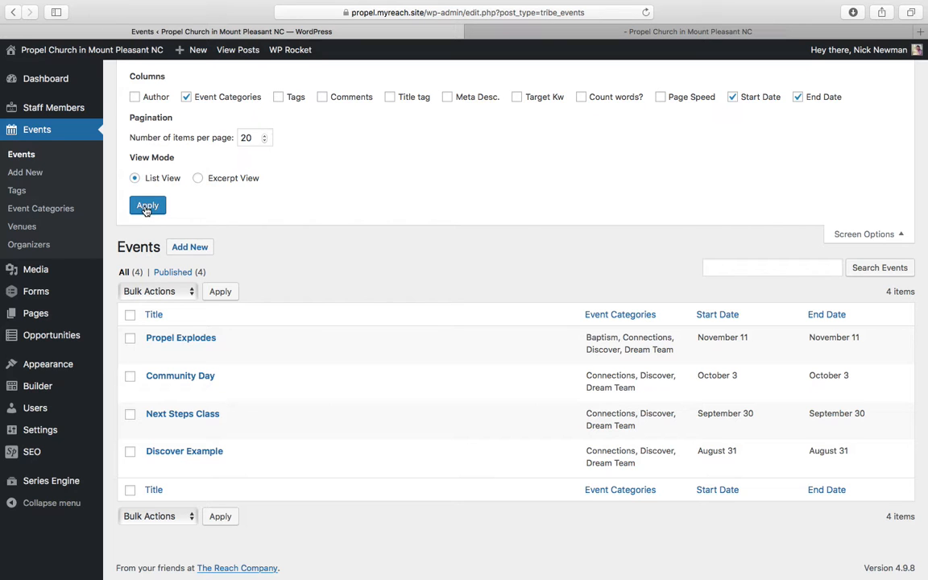
click(862, 235)
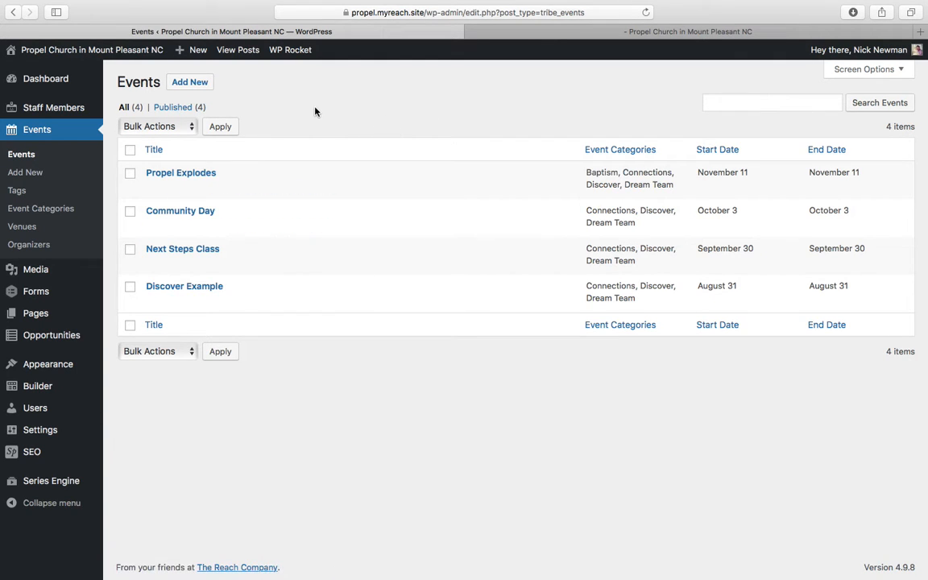
Create a new event titled "Discover Step 2".
click(190, 84)
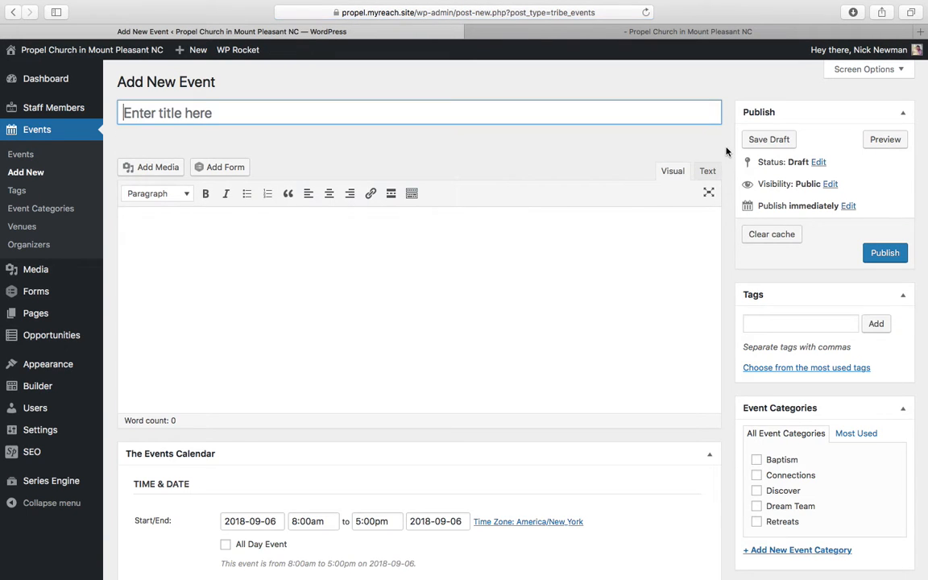
text(Dis)
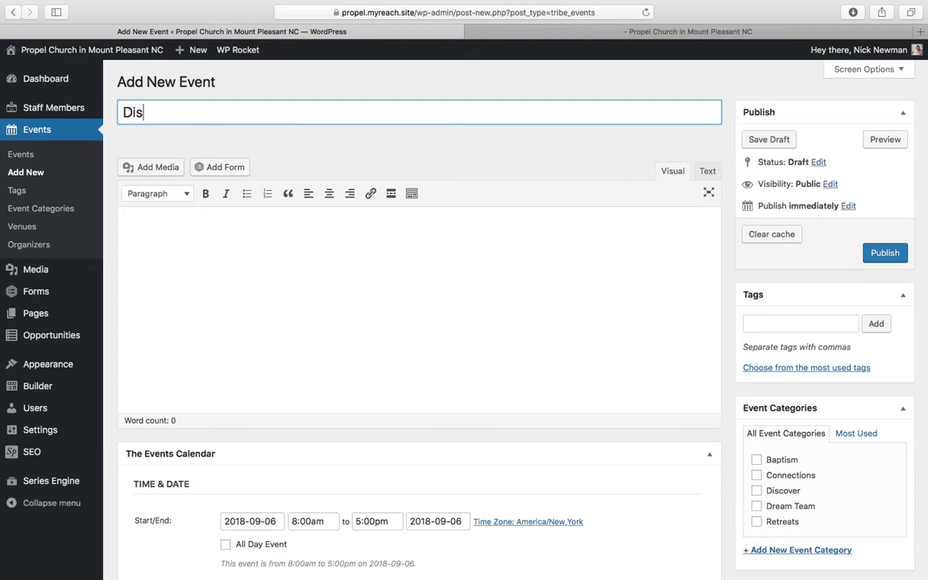
text(cover Step 2)
click(651, 128)
Fill the event description with the sentence "Add stuff about the event." repeated many times as placeholder text.
scroll(724, 149, down, 2)
click(493, 164)
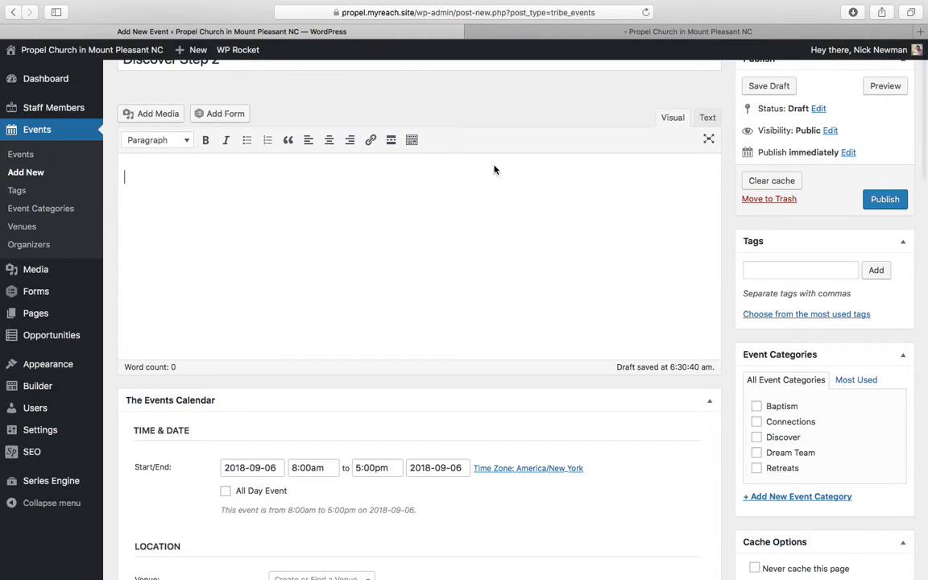
text(Add stuff about the event.)
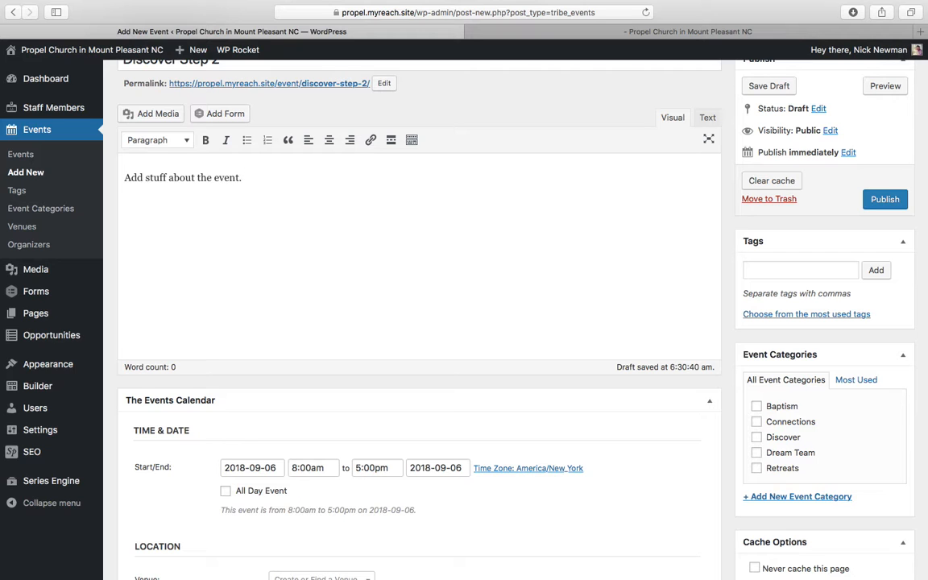
drag(270, 177, 99, 171)
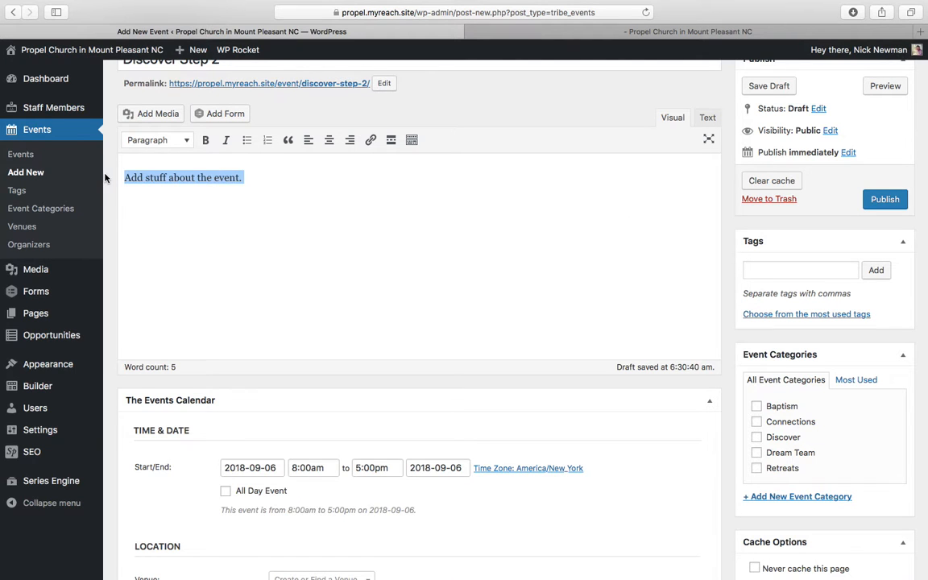
click(200, 176)
key(super+v)
key(super+v)
key(super+v)
key(super+v)
key(super+v)
key(super+v)
key(super+v)
key(super+v)
key(super+v)
key(super+v)
key(super+v)
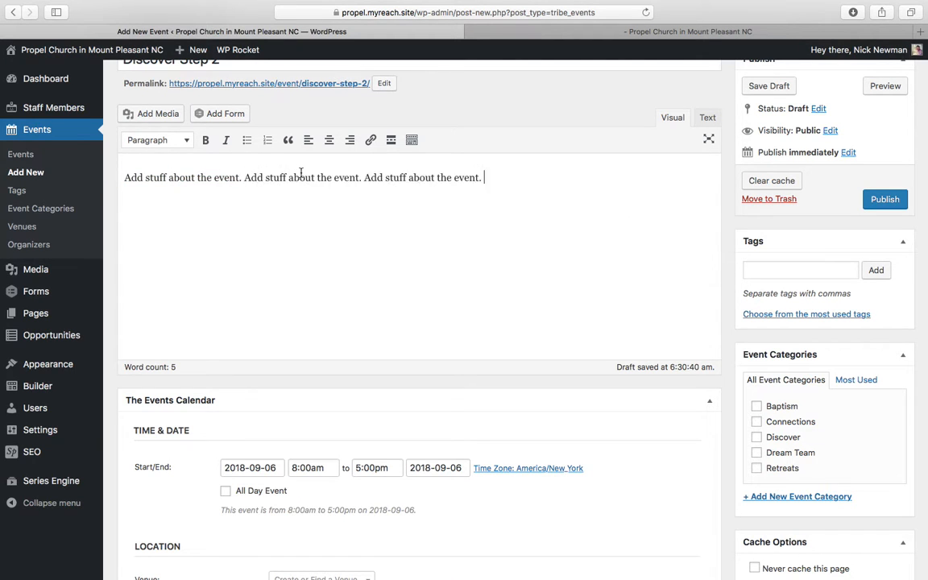
key(super+v)
key(super+v)
key(super+v)
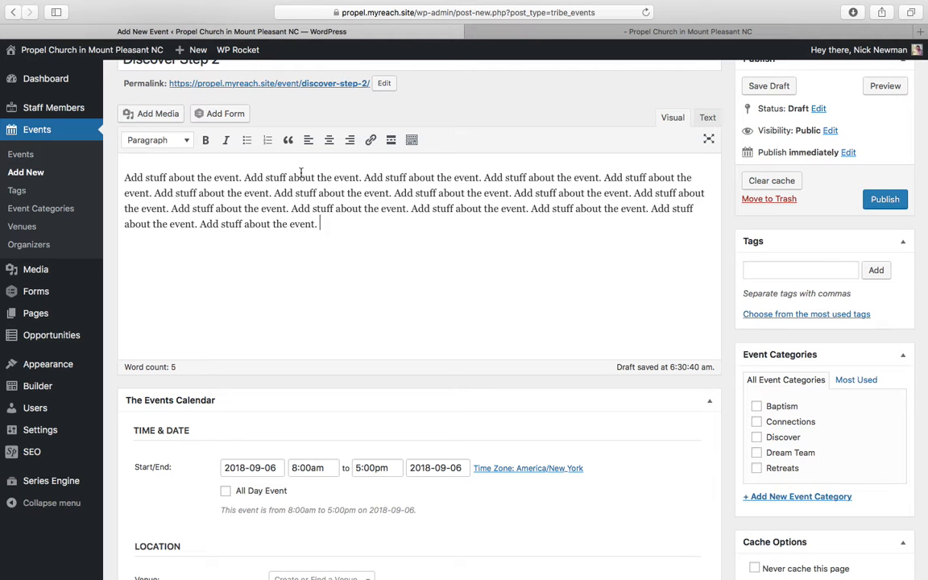
Set the event's start date to October 14, 2018.
scroll(671, 269, down, 2)
scroll(623, 220, down, 1)
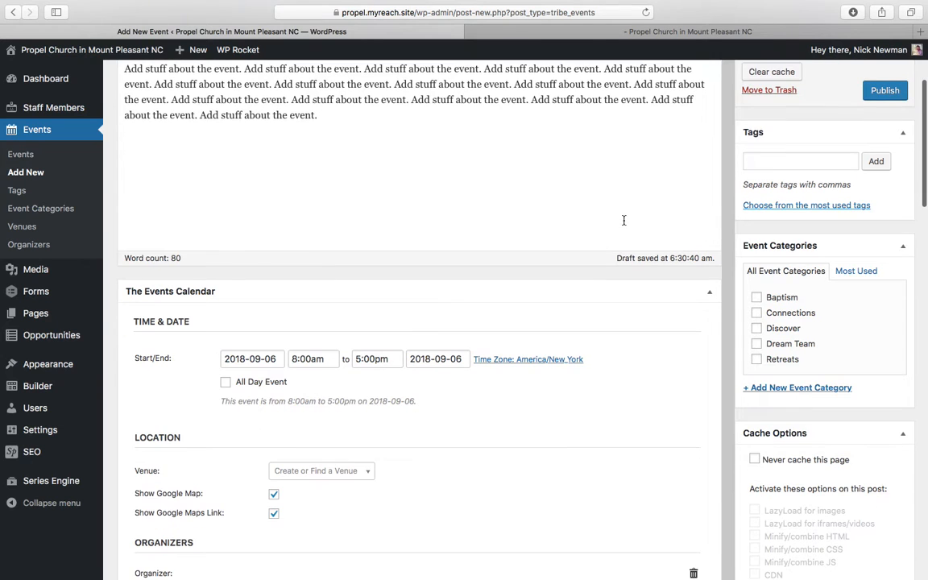
scroll(177, 355, down, 3)
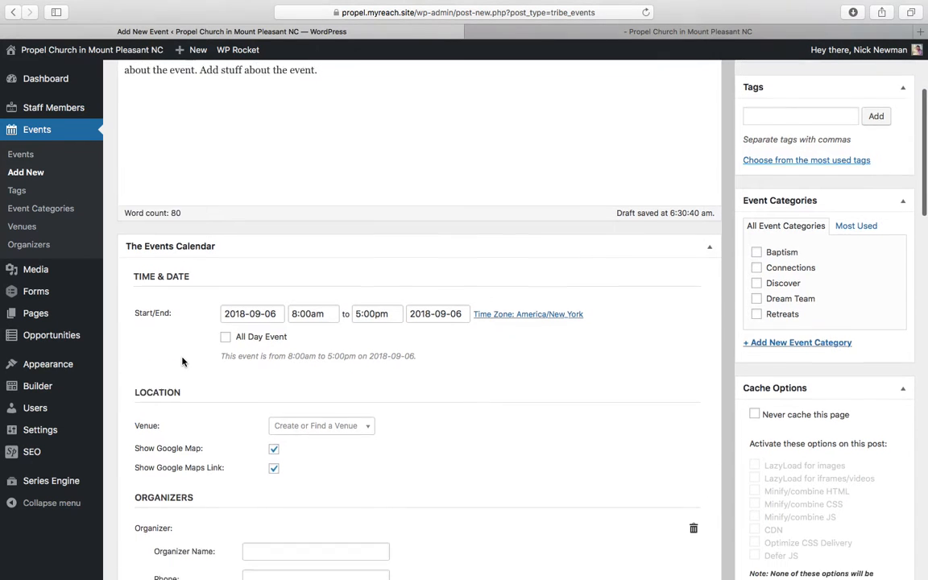
click(248, 254)
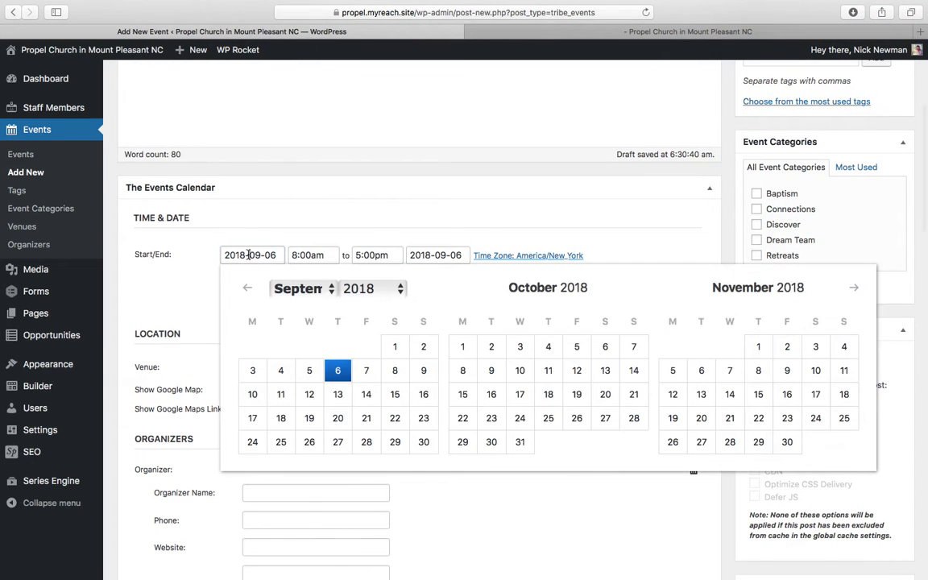
click(634, 372)
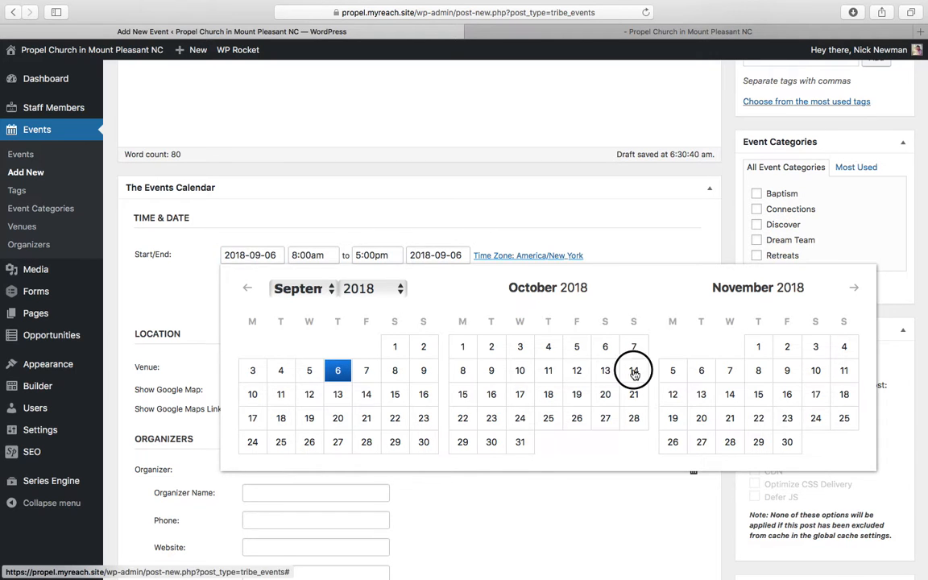
Set the event's start time to 12:00pm and its end time to 1:30pm.
click(295, 258)
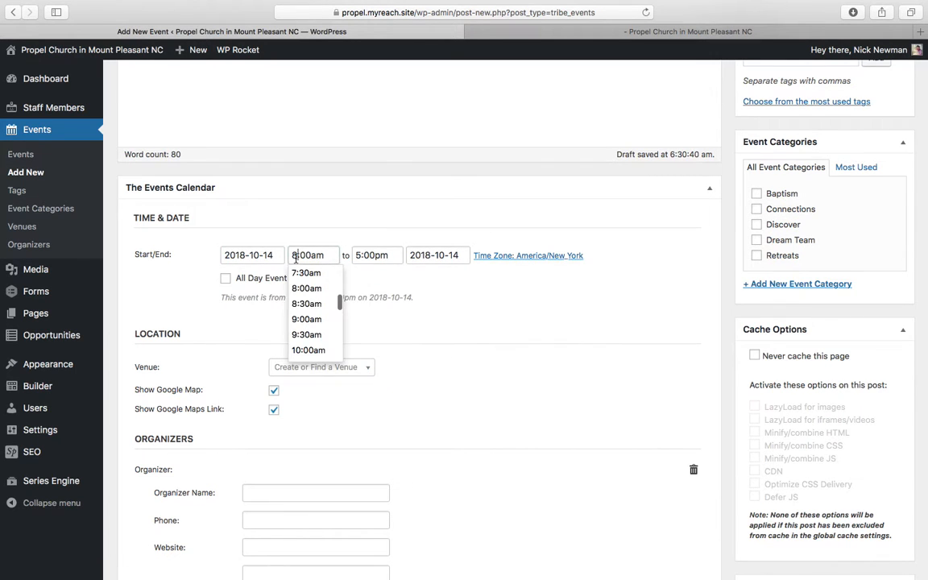
scroll(306, 318, down, 3)
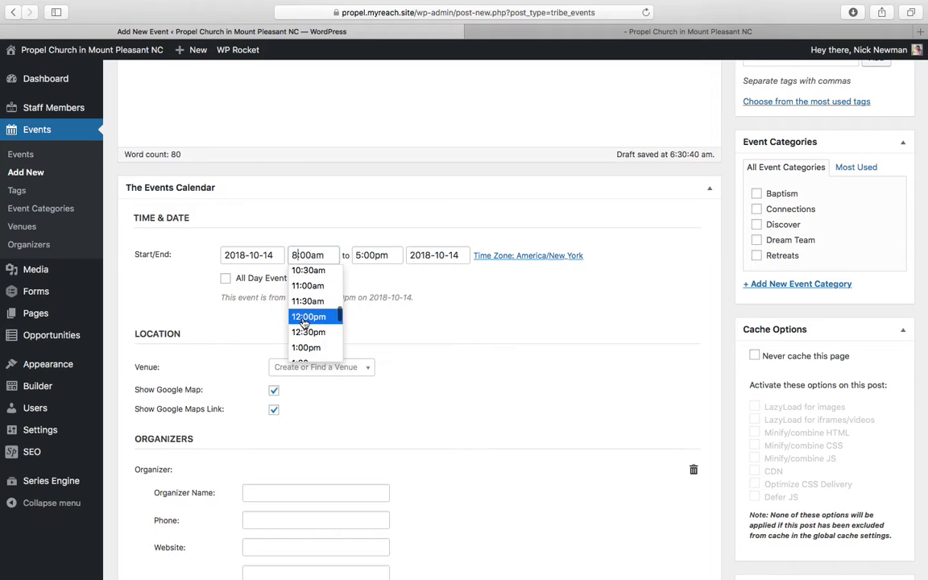
click(319, 316)
click(375, 256)
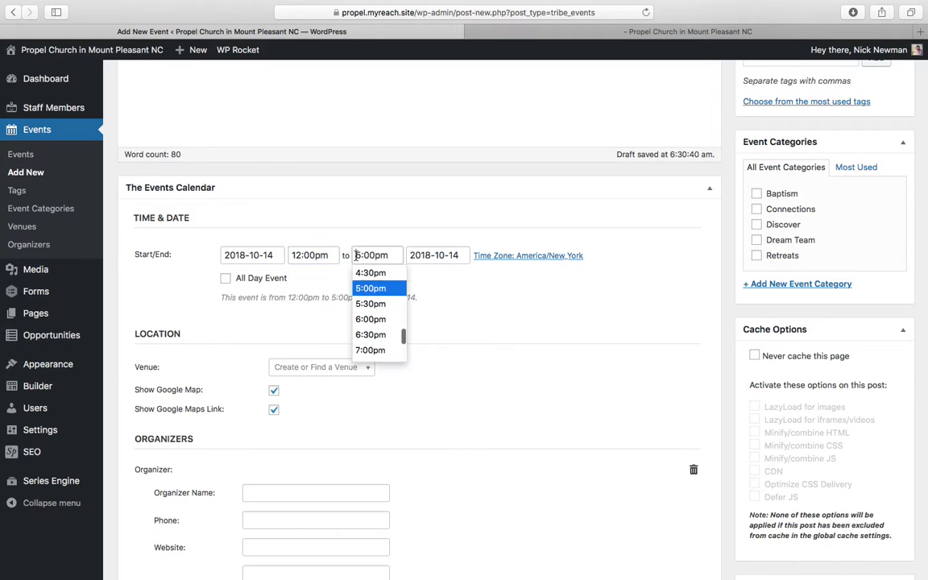
scroll(375, 314, up, 3)
scroll(374, 313, up, 2)
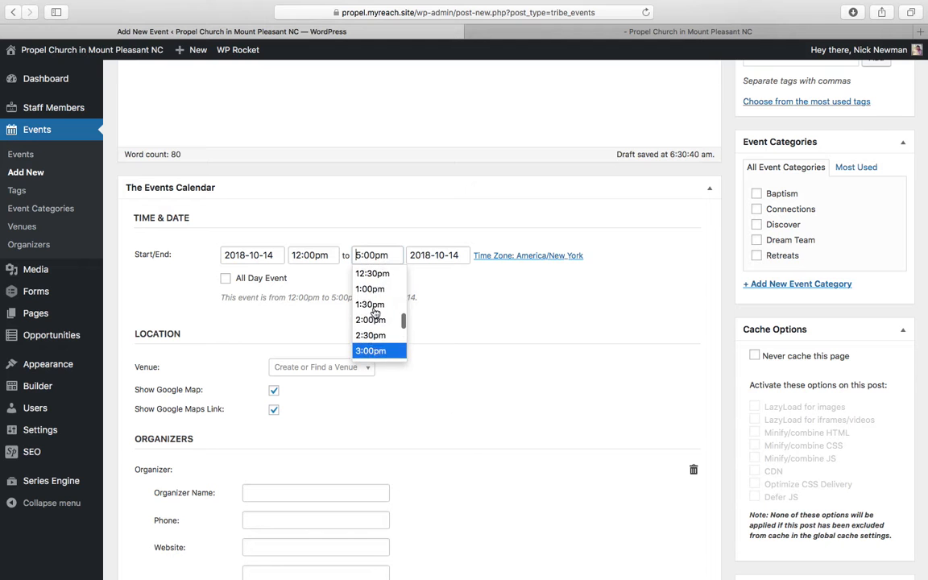
click(371, 301)
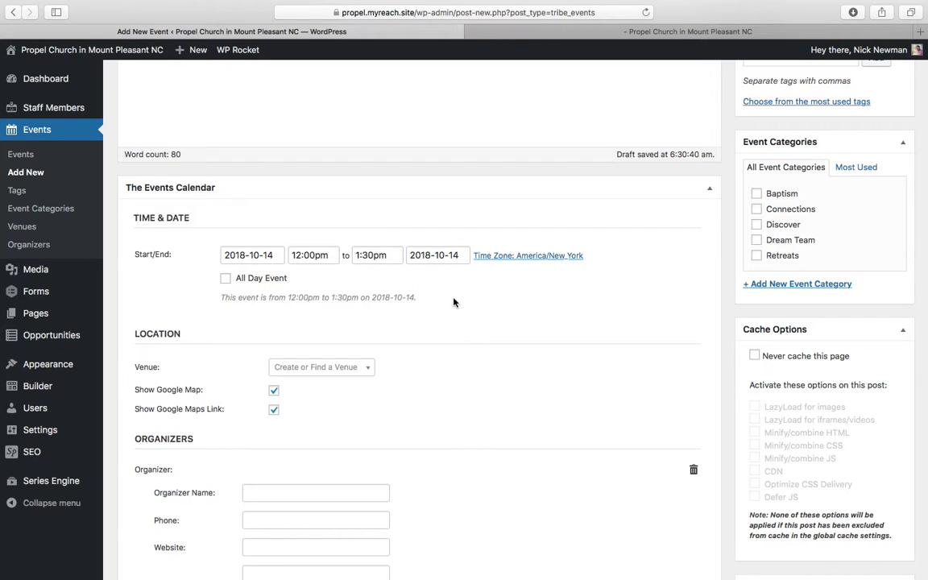
Assign the existing venue Propel Church as the event's location and check the venue choices.
scroll(453, 303, down, 2)
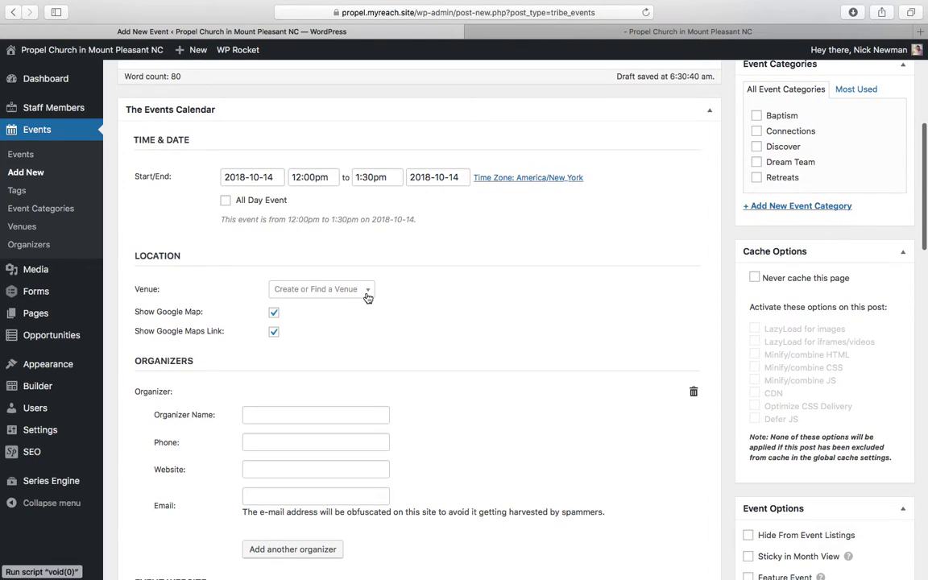
click(365, 292)
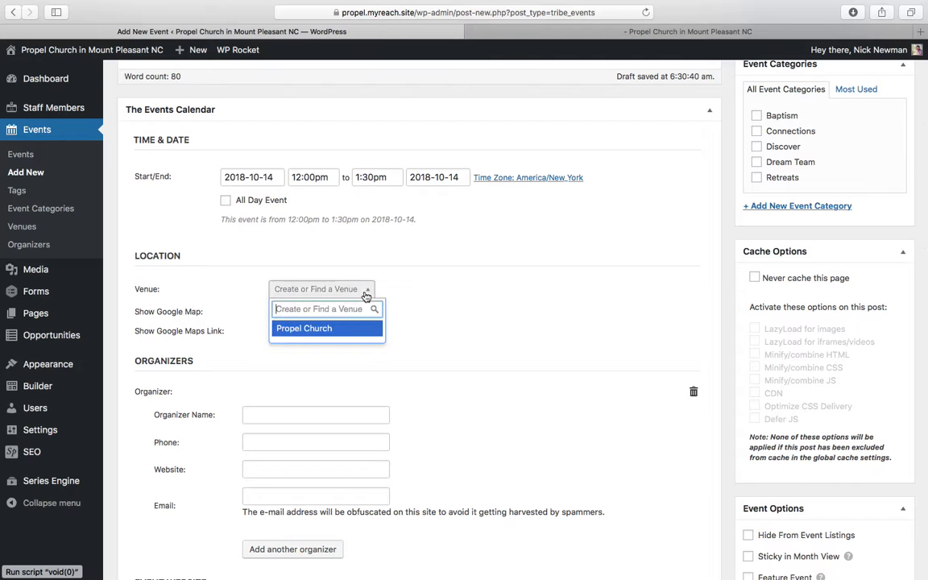
click(306, 332)
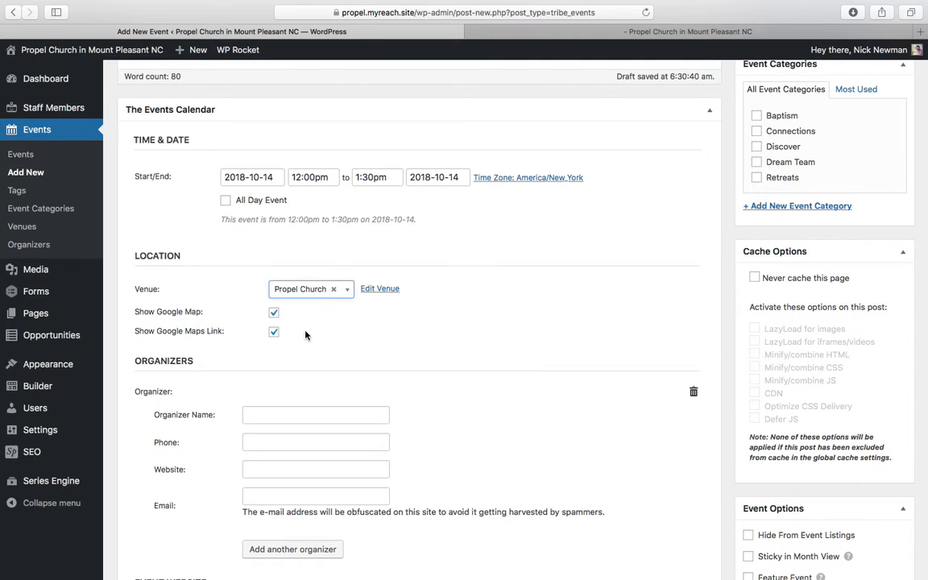
click(348, 292)
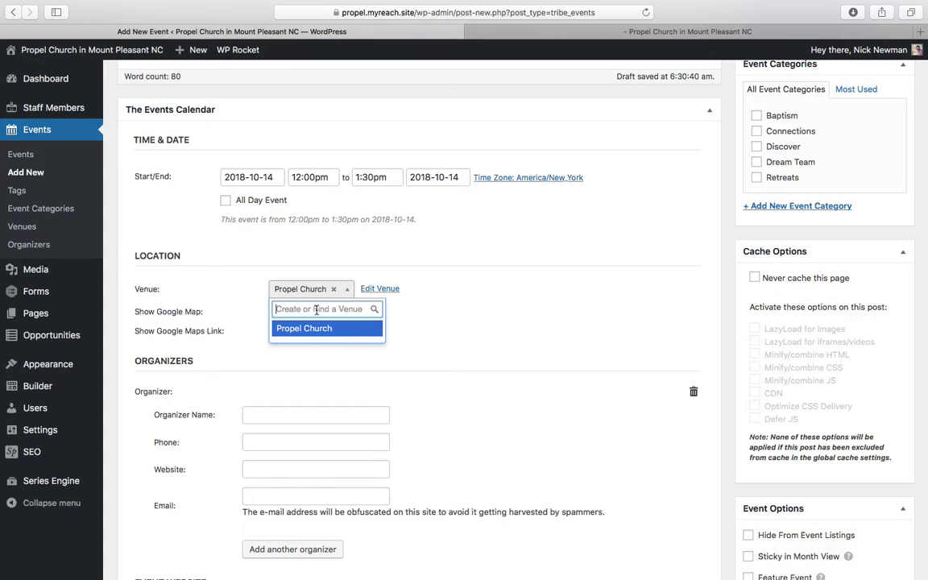
click(461, 314)
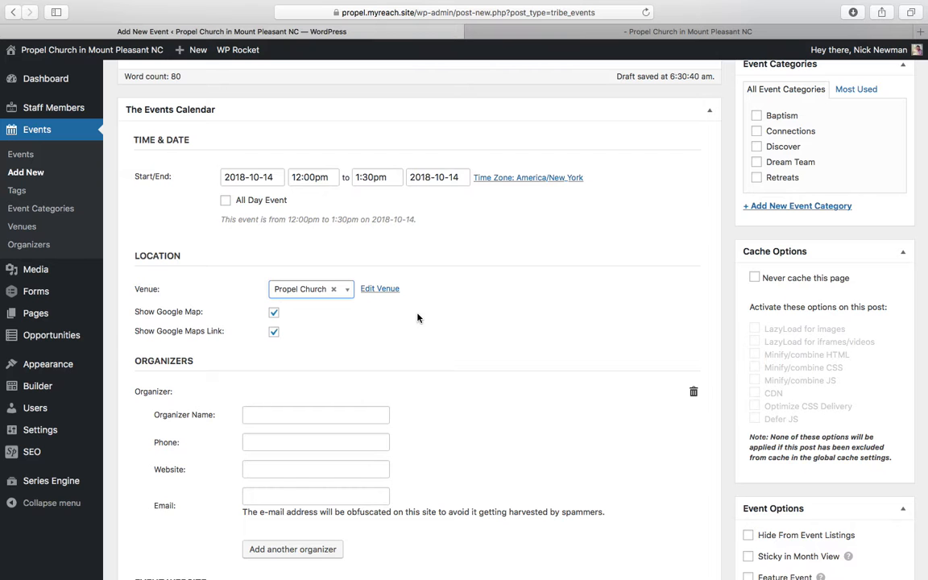
Leave the organizer details blank and enter the pastor's personal website address as the event website URL.
scroll(417, 317, down, 5)
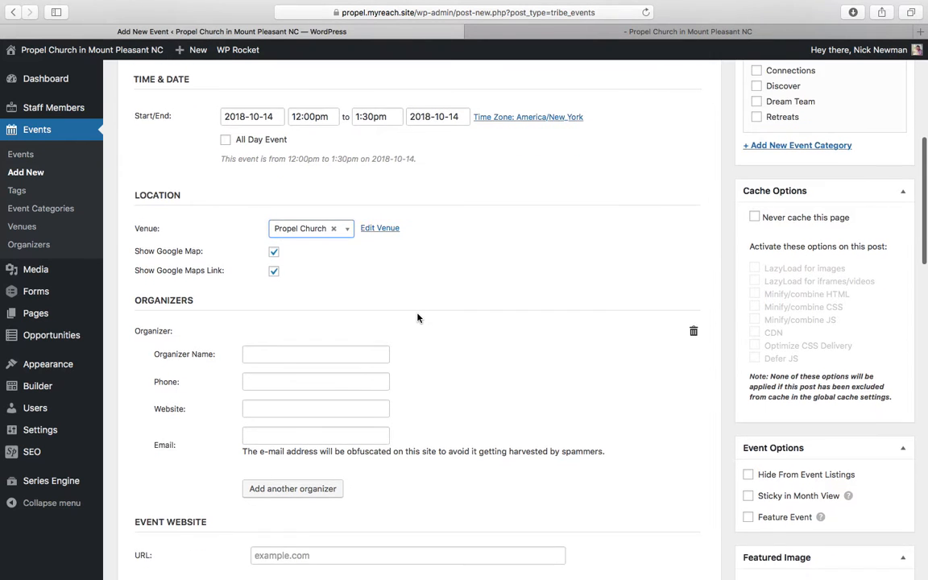
scroll(417, 317, down, 3)
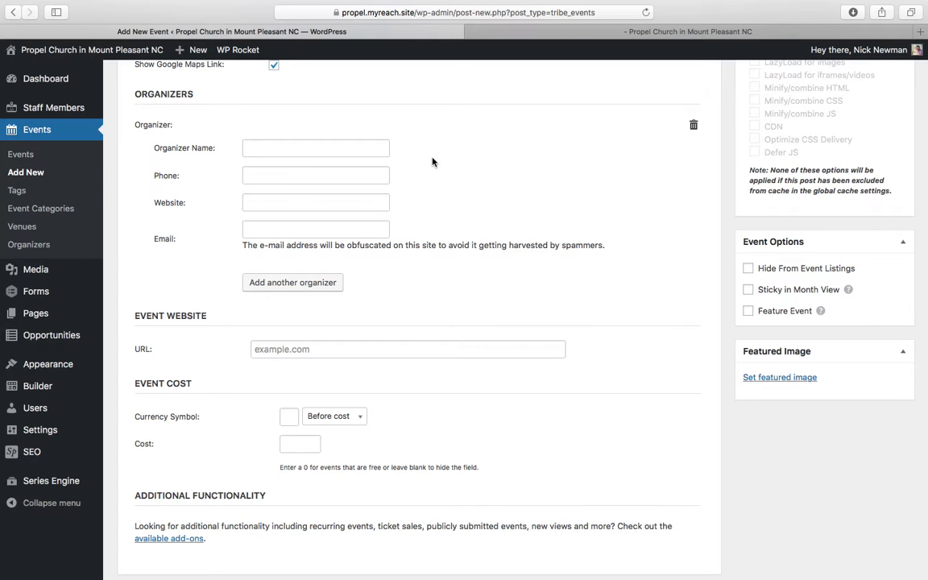
scroll(432, 162, down, 3)
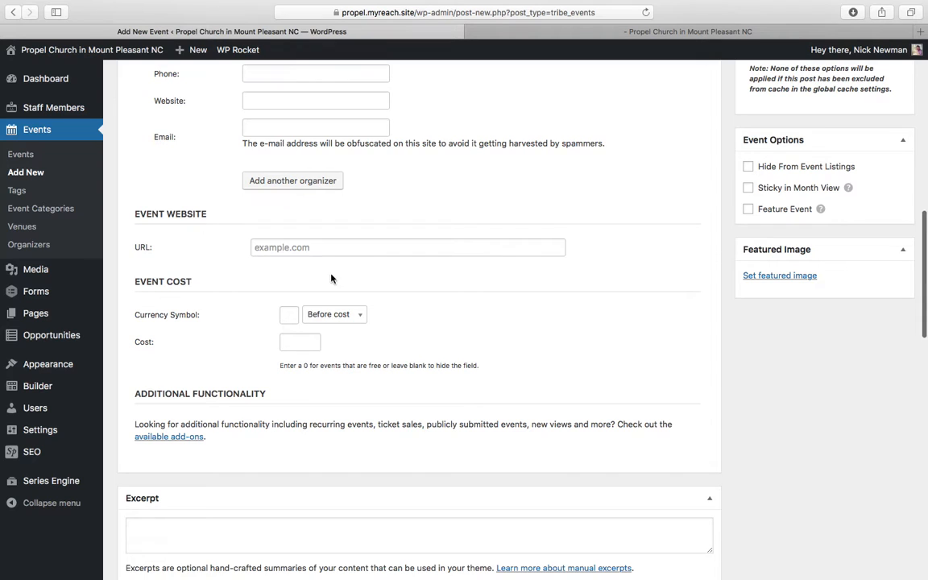
click(301, 250)
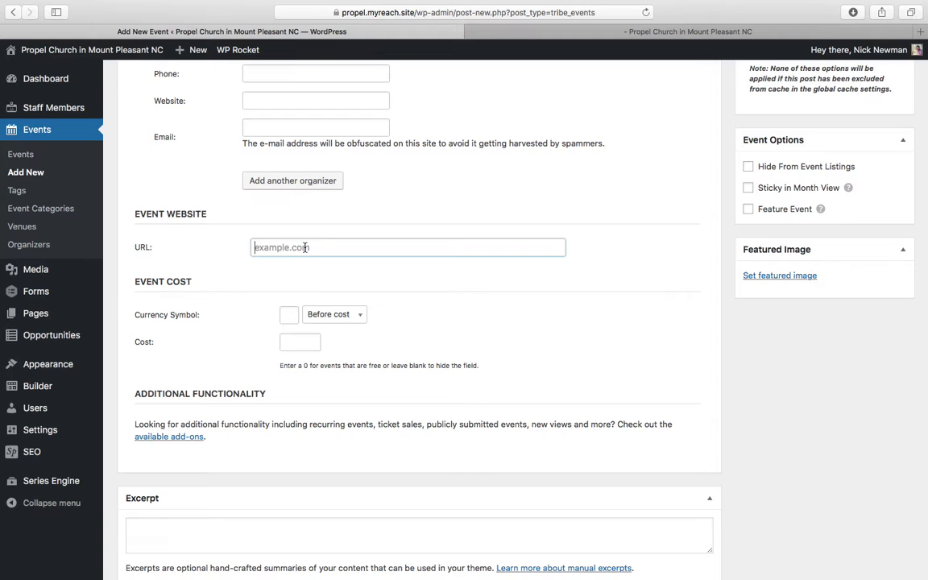
text(https://pastornick)
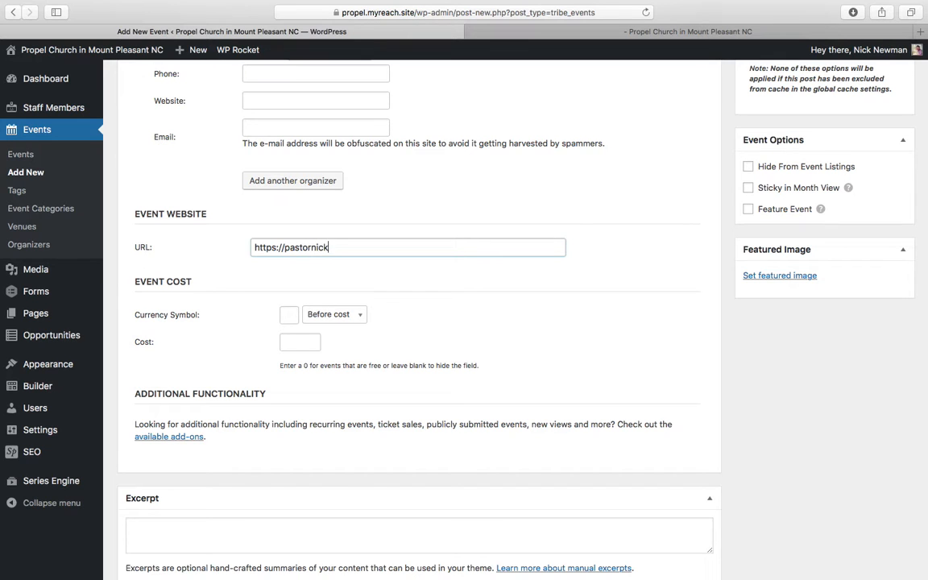
text(newman.com)
click(531, 279)
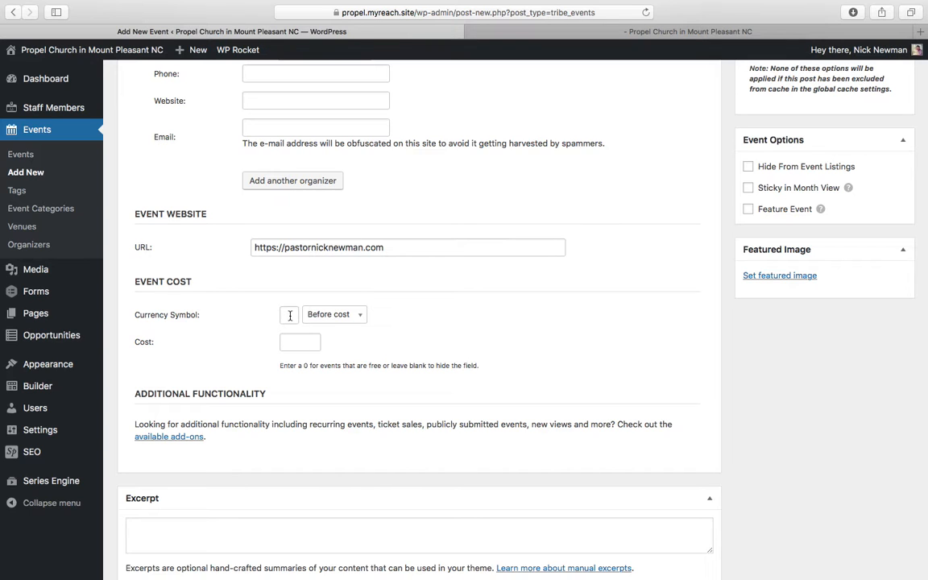
Set the event cost to 1000000 with $ as the currency symbol.
click(290, 315)
text($)
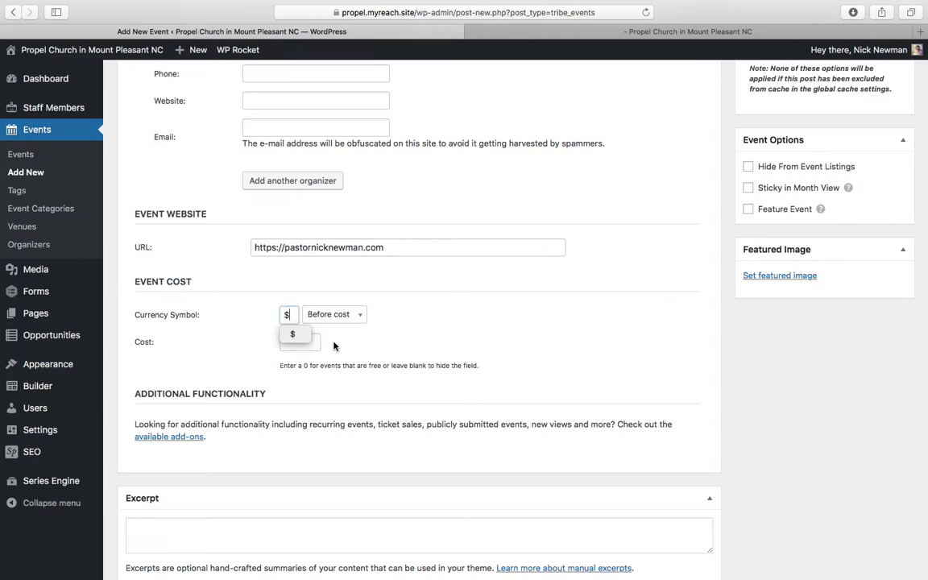
click(298, 343)
text(1000000)
click(419, 350)
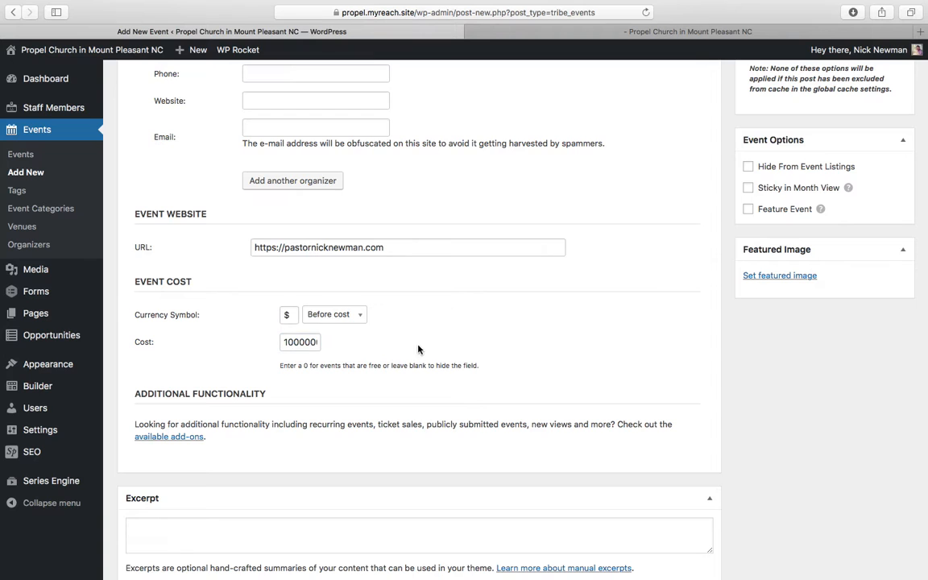
Clear the event's cost and its currency symbol so both fields are blank.
double_click(305, 341)
key(BackSpace)
click(289, 316)
Assign the event to the Discover category and collapse the Tags and Cache Options boxes.
scroll(680, 330, down, 8)
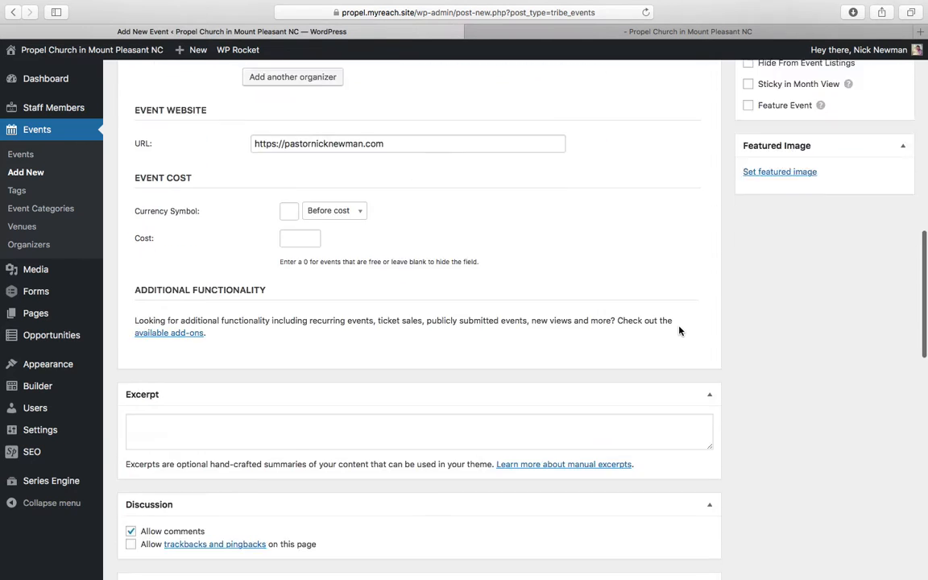
scroll(679, 331, down, 2)
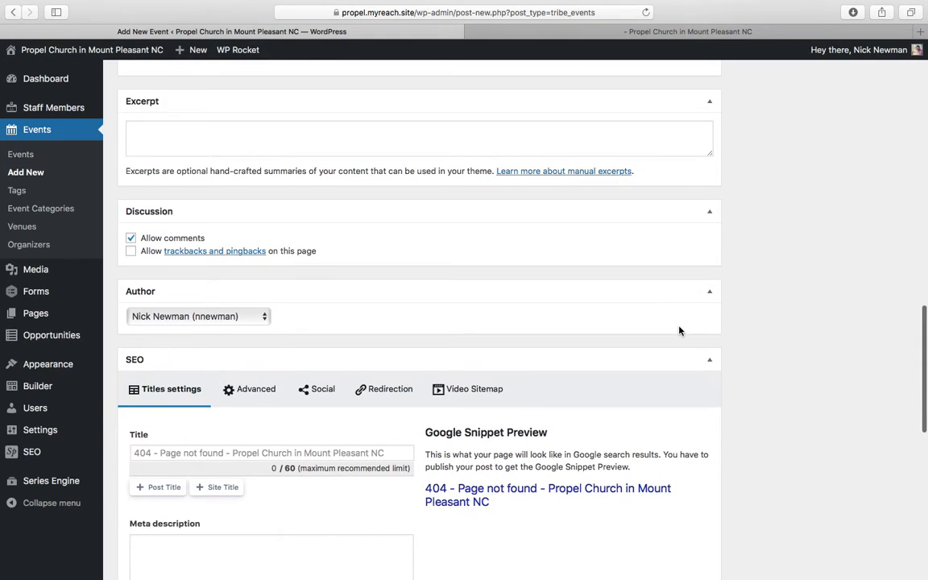
scroll(679, 330, up, 2)
scroll(679, 330, up, 15)
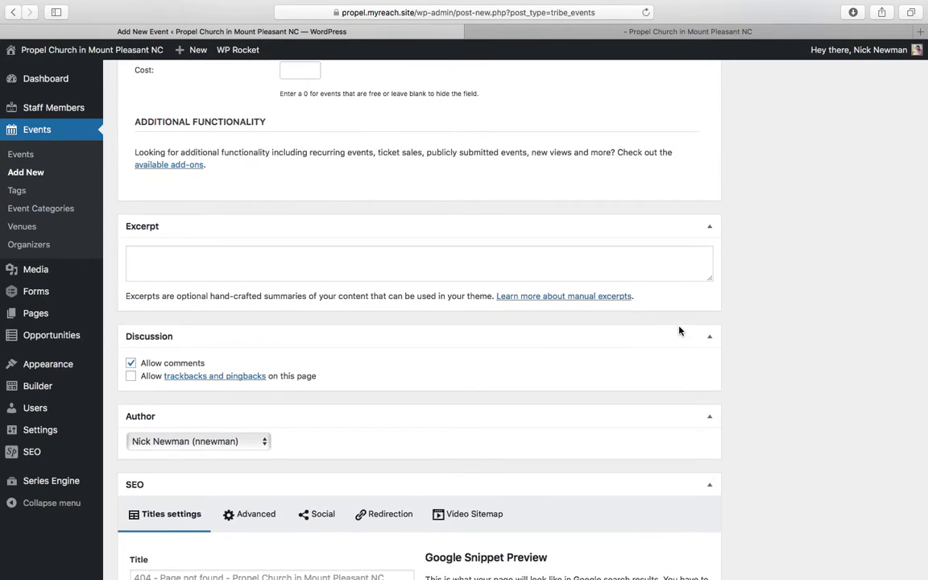
scroll(811, 200, up, 4)
scroll(811, 200, down, 5)
scroll(811, 198, down, 3)
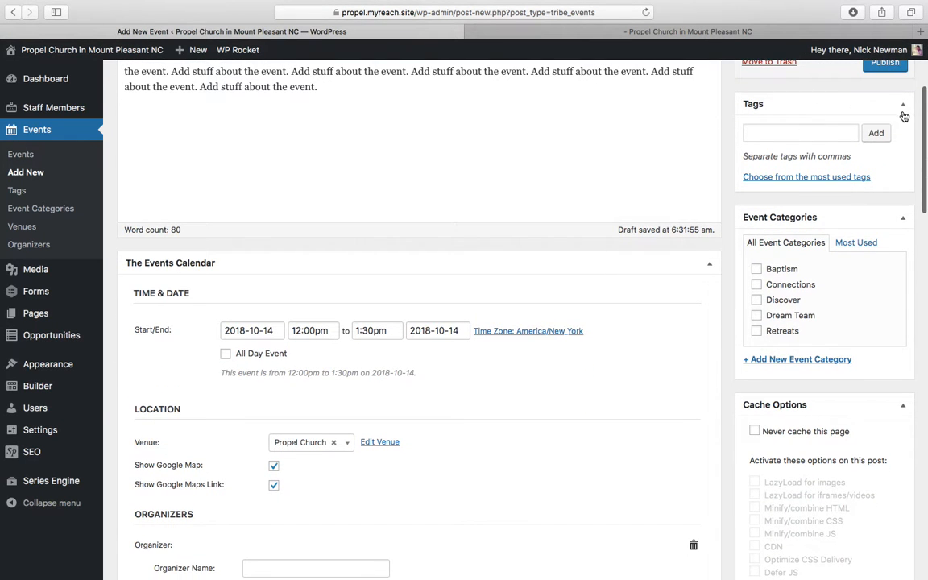
click(902, 104)
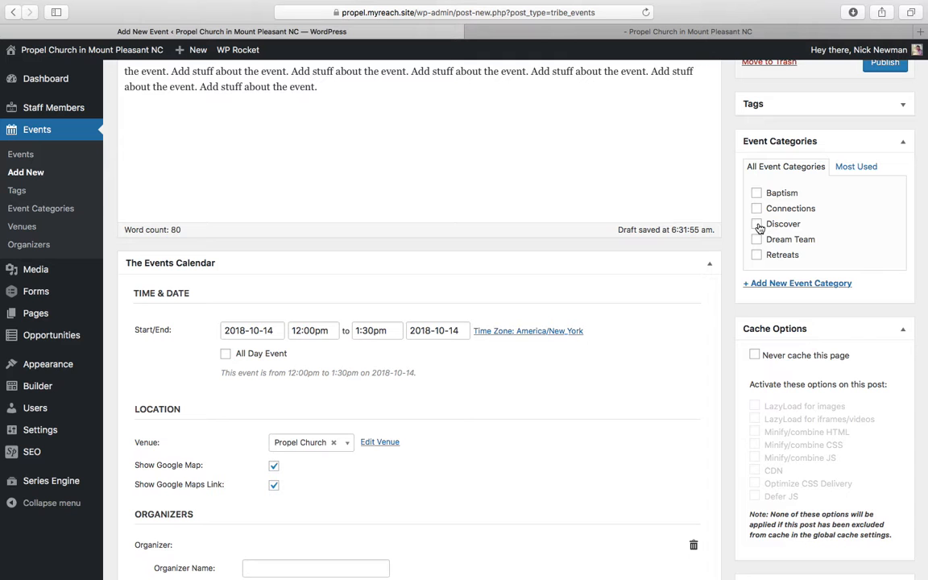
scroll(730, 242, down, 3)
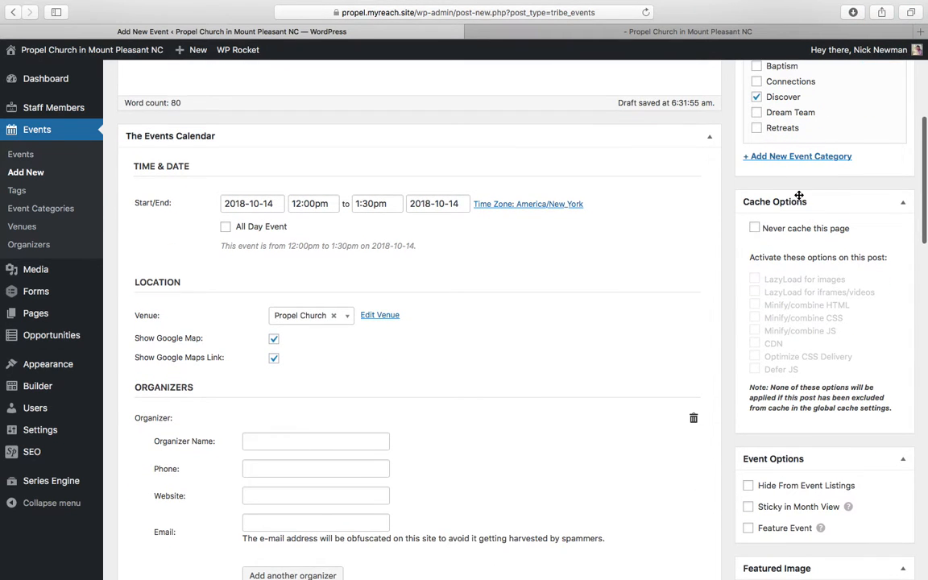
click(902, 205)
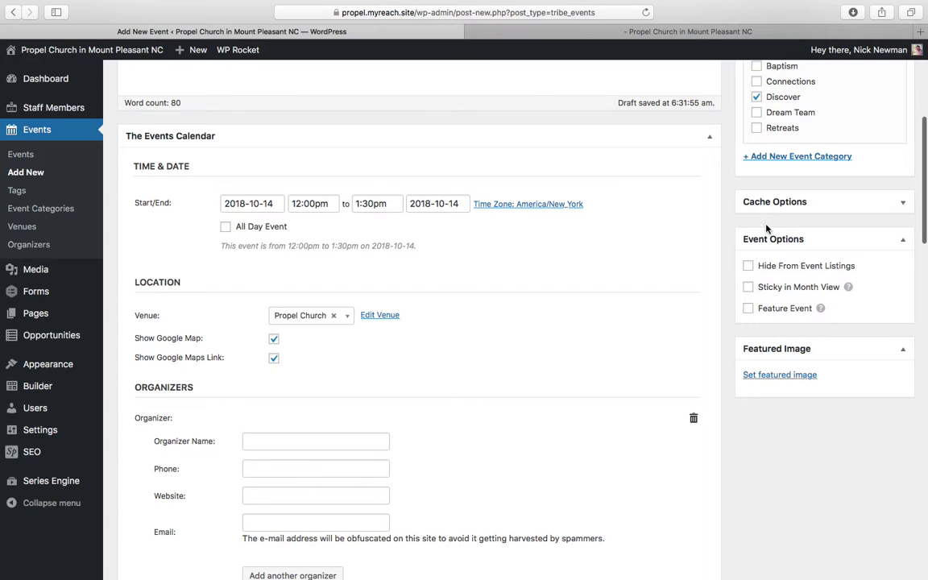
Upload jack-sharp-579583-unsplash.jpg from the Lightstock folder for the event's featured image.
scroll(661, 213, down, 2)
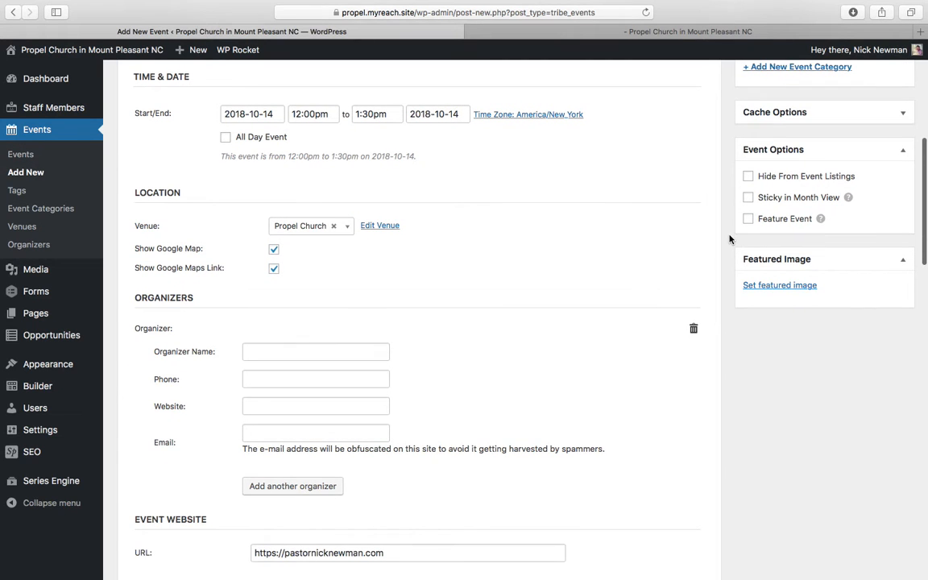
click(766, 288)
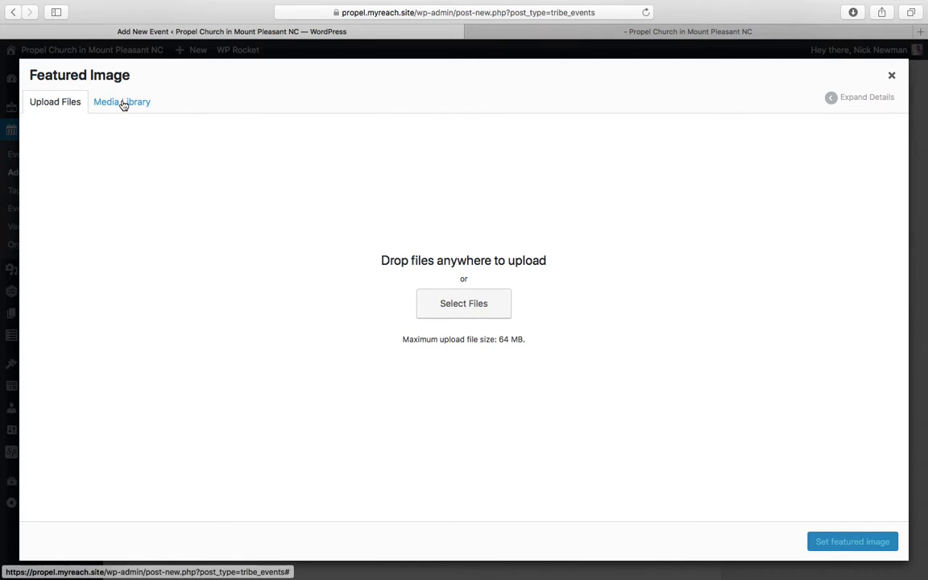
click(452, 306)
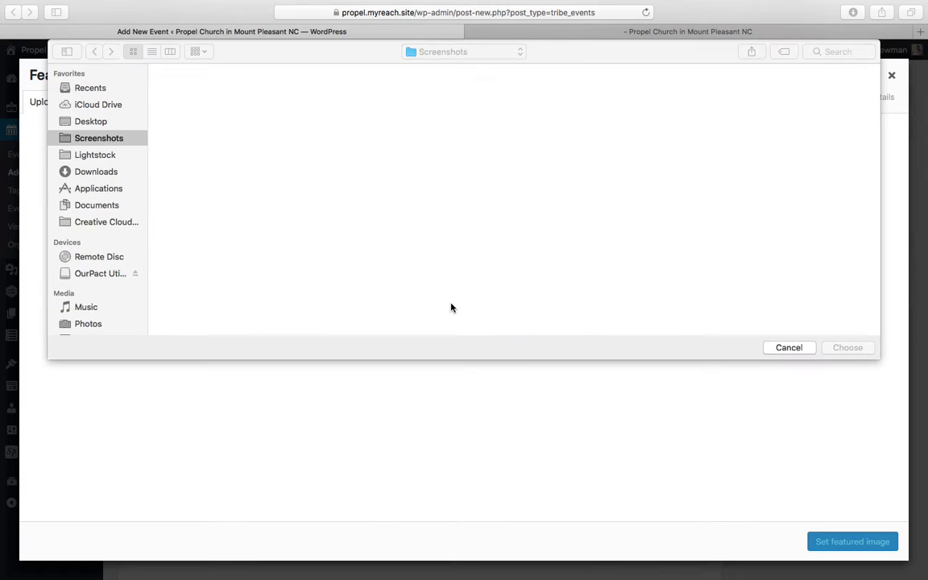
click(91, 153)
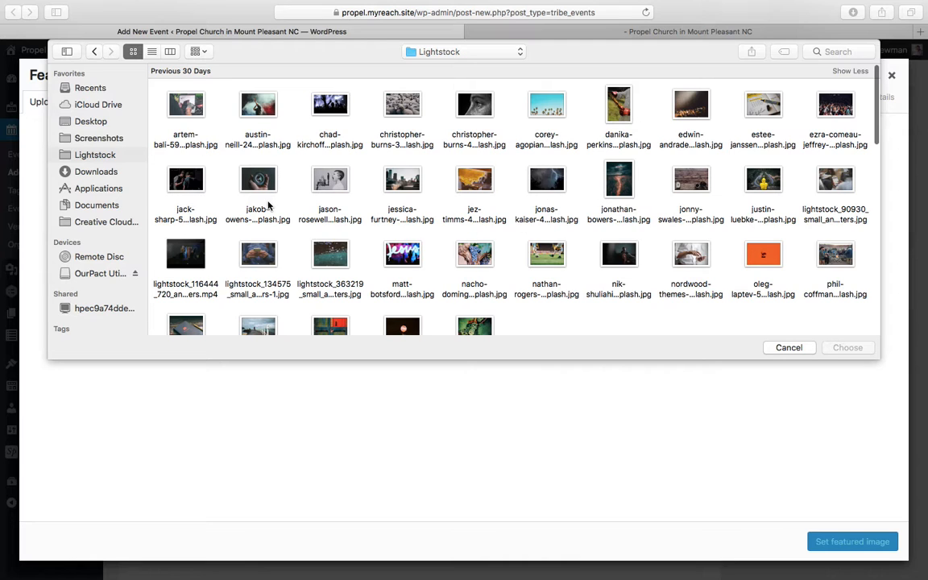
click(177, 174)
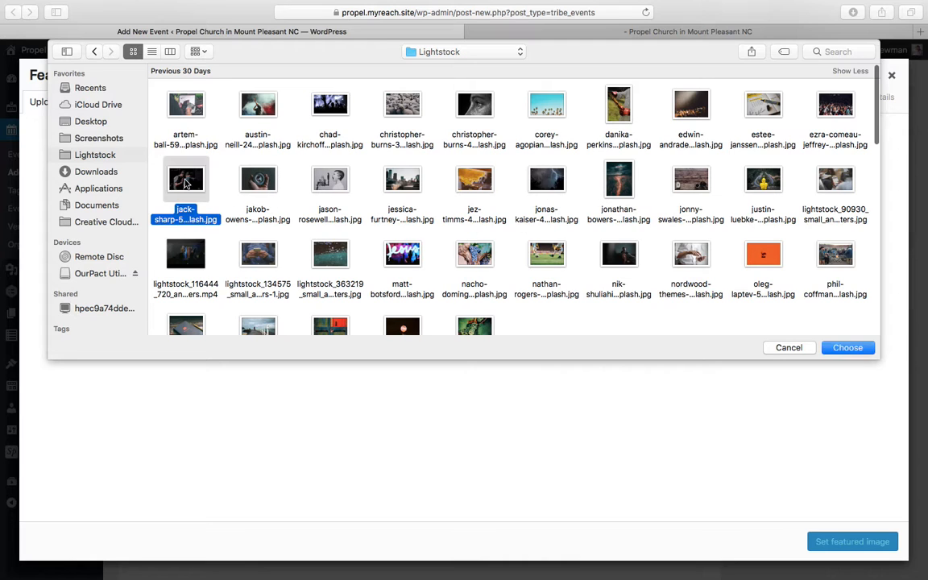
click(847, 348)
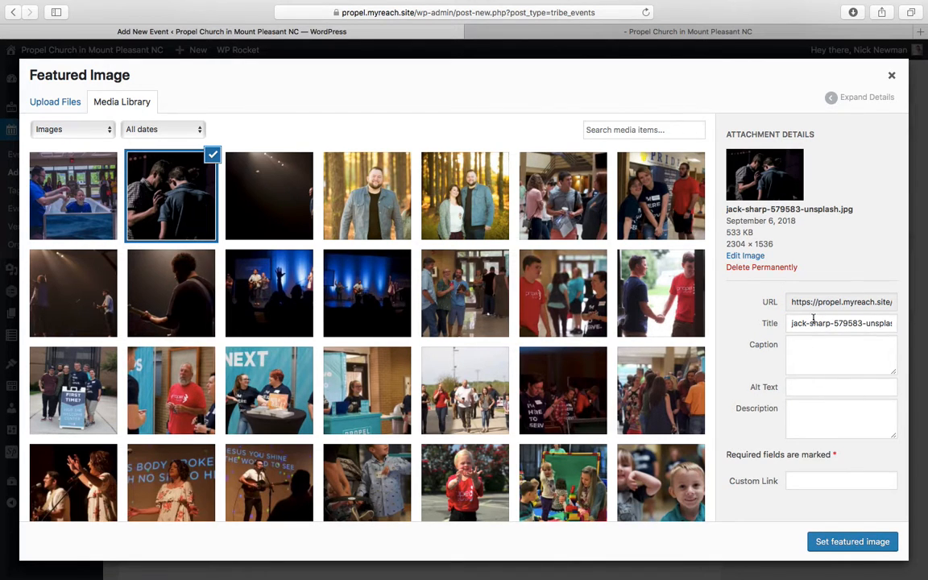
Title the uploaded image "Guy Praying at Propel Church in Mount Pleasant".
click(815, 325)
triple_click(816, 324)
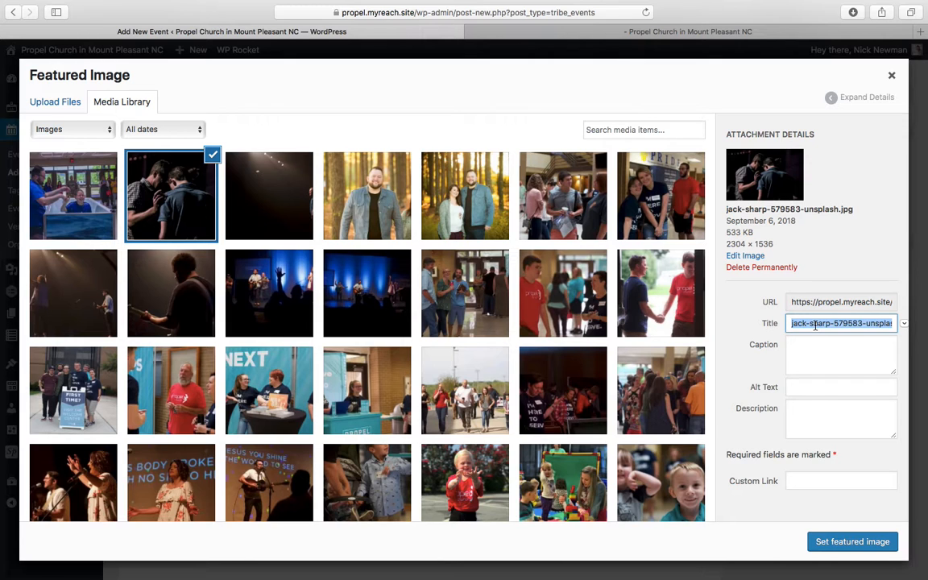
text(Guy Pray)
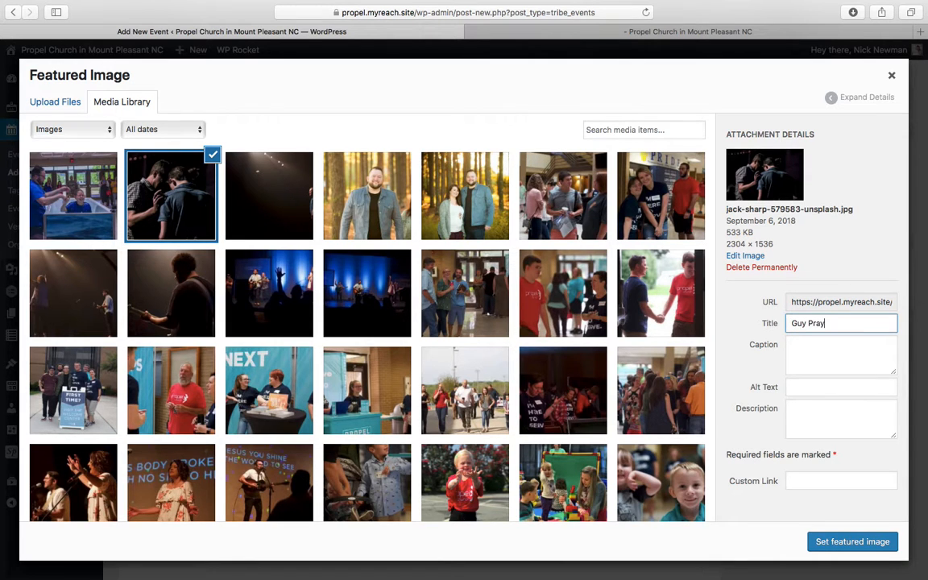
text(ing at Propel Church in Mount Pleasant)
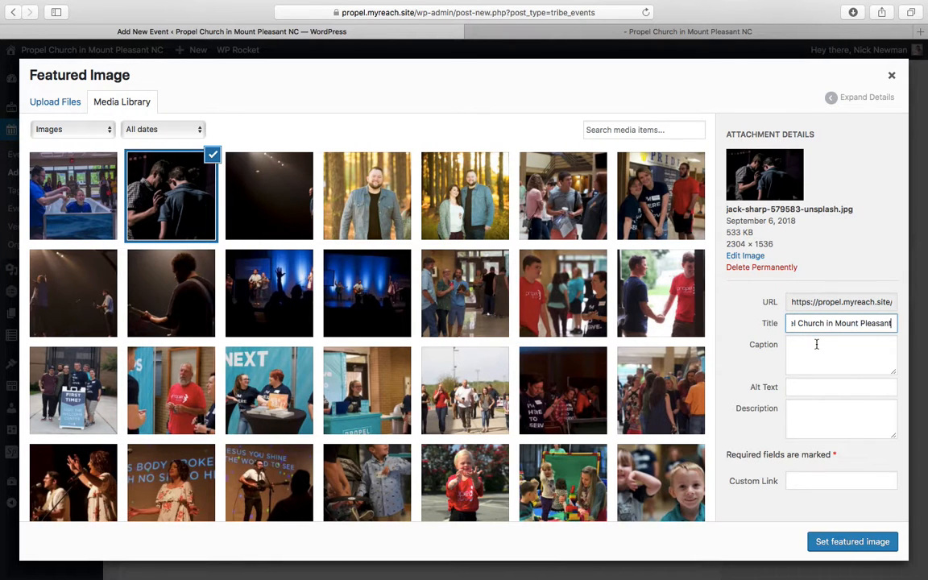
Reuse the image's title as its alt text, prefixed with "image of a".
triple_click(823, 323)
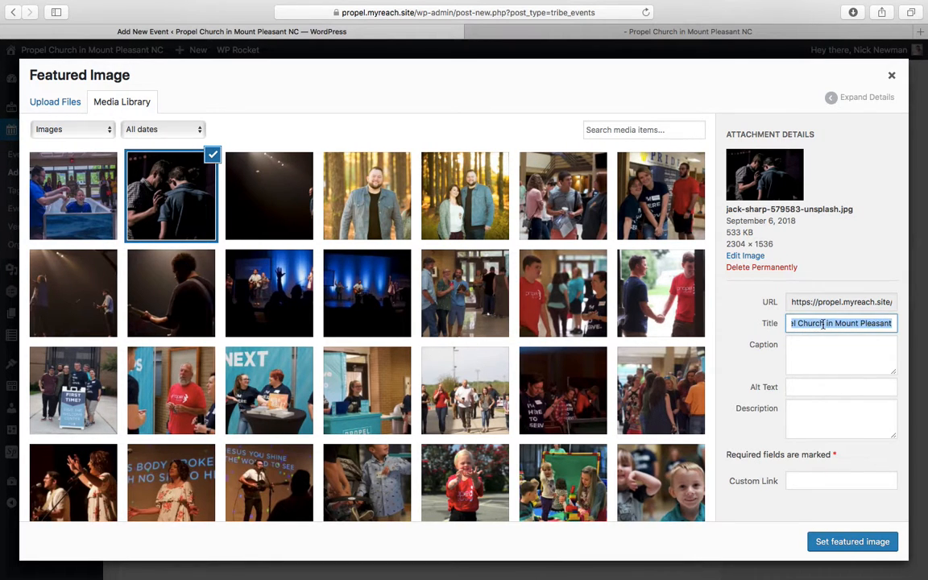
click(811, 384)
key(super+v)
drag(820, 390, 740, 392)
key(Left)
text(image of a)
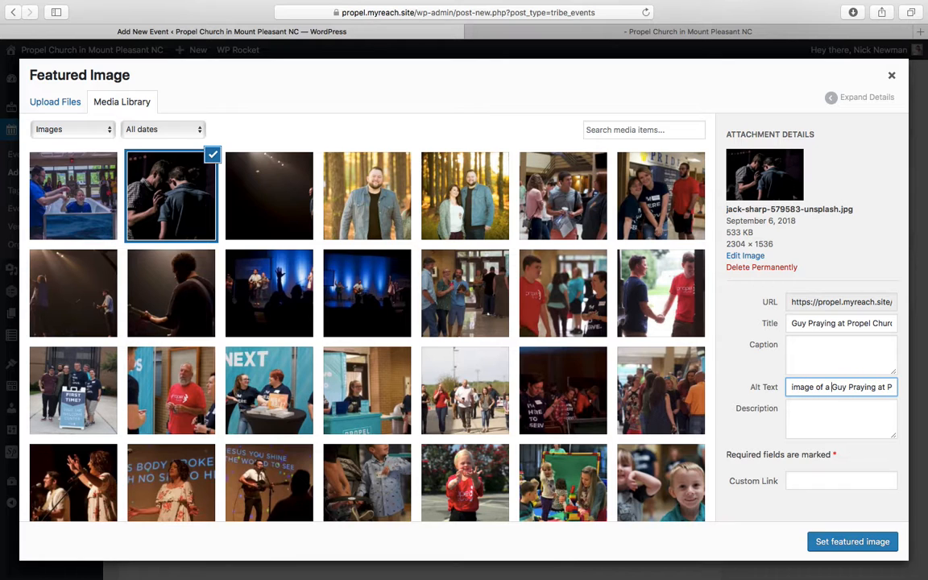
drag(876, 387, 906, 386)
Leave the image's caption and description blank and set it as the event's featured image.
click(843, 424)
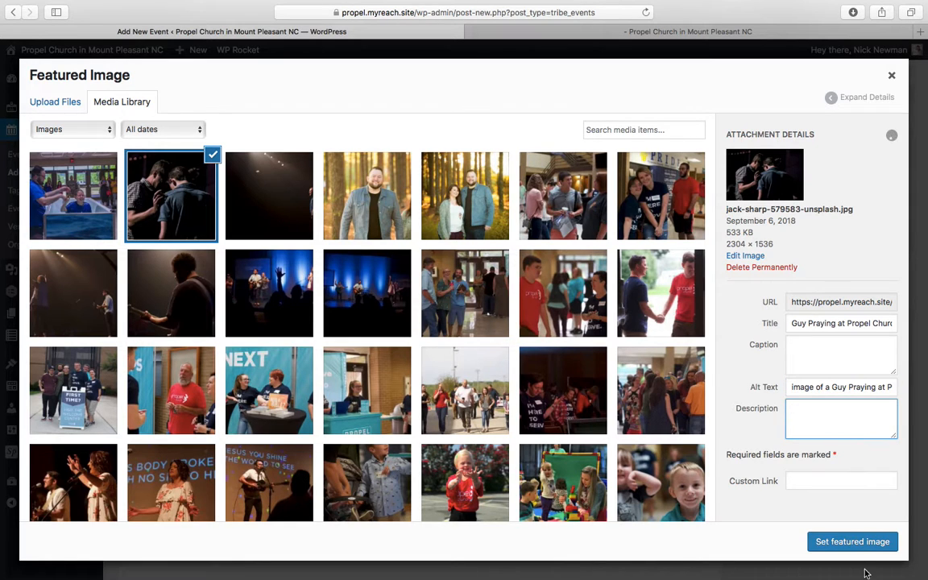
click(813, 356)
click(814, 411)
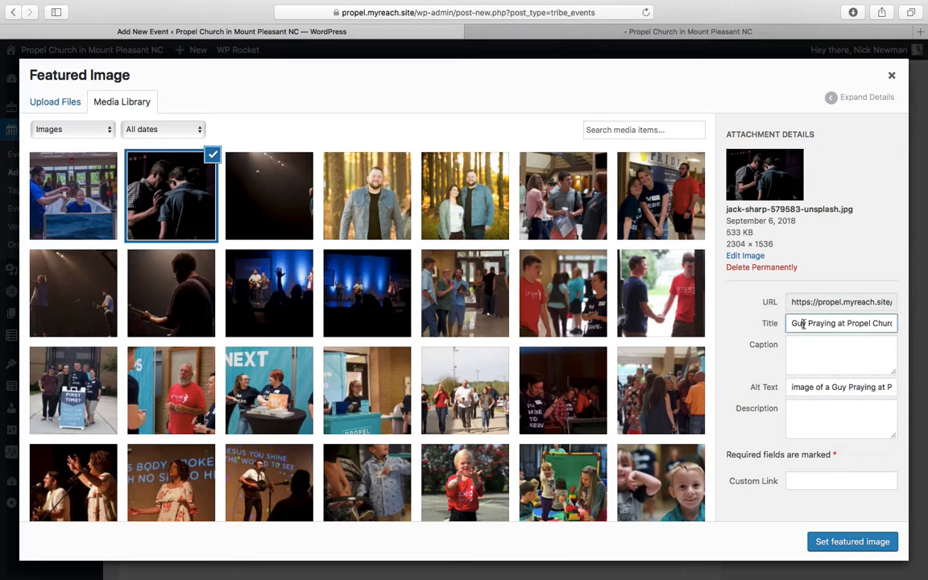
click(800, 387)
click(838, 542)
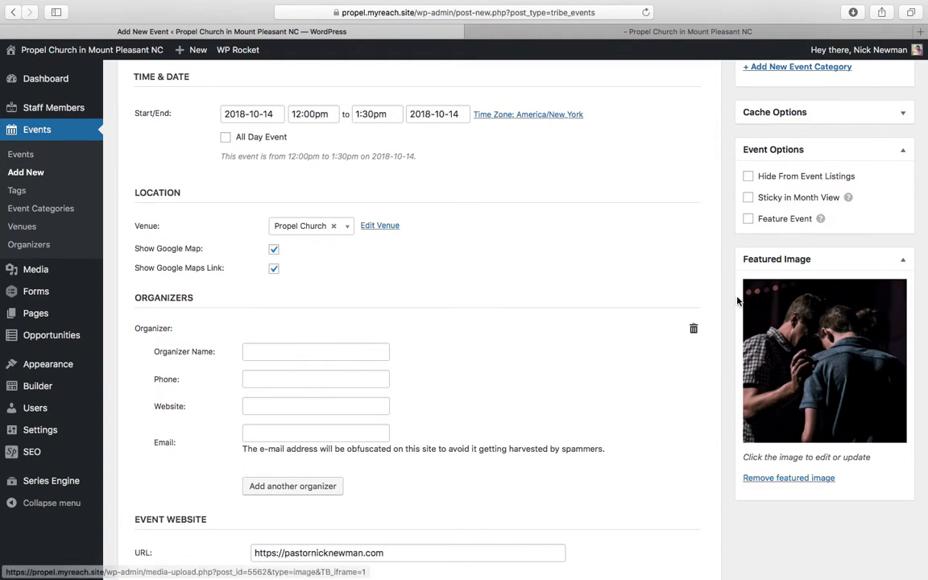
Review the completed Discover Step 2 event form and publish the event.
scroll(737, 299, up, 5)
scroll(737, 300, up, 1)
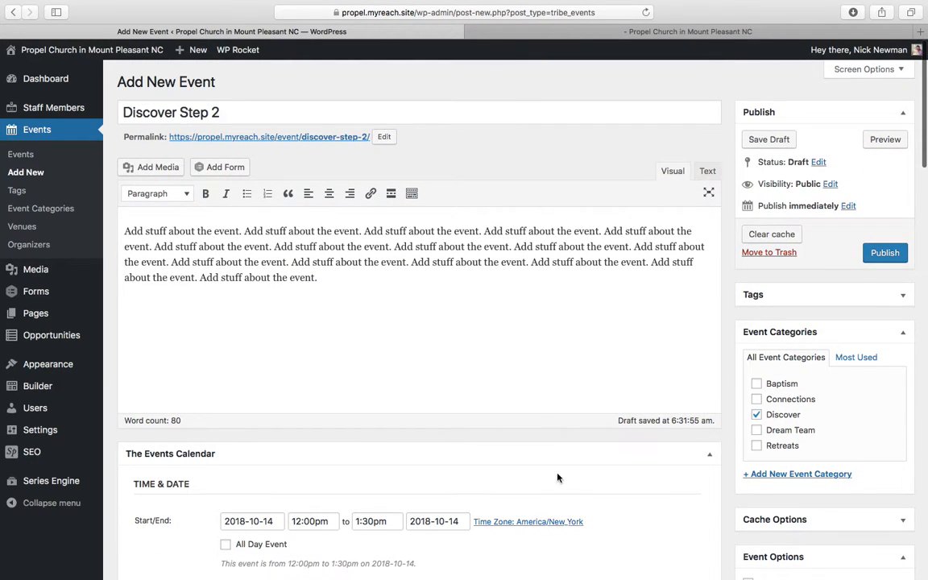
scroll(558, 478, down, 5)
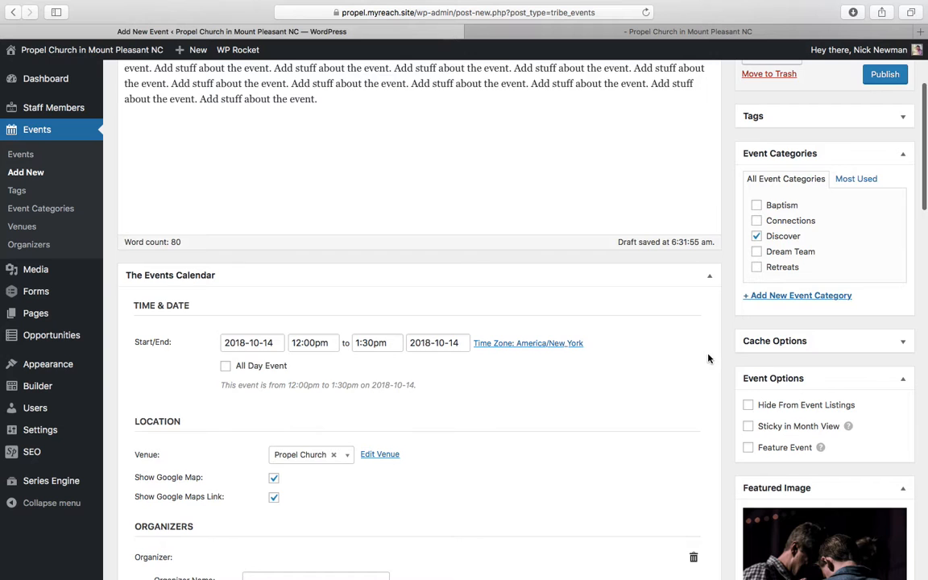
scroll(700, 370, down, 10)
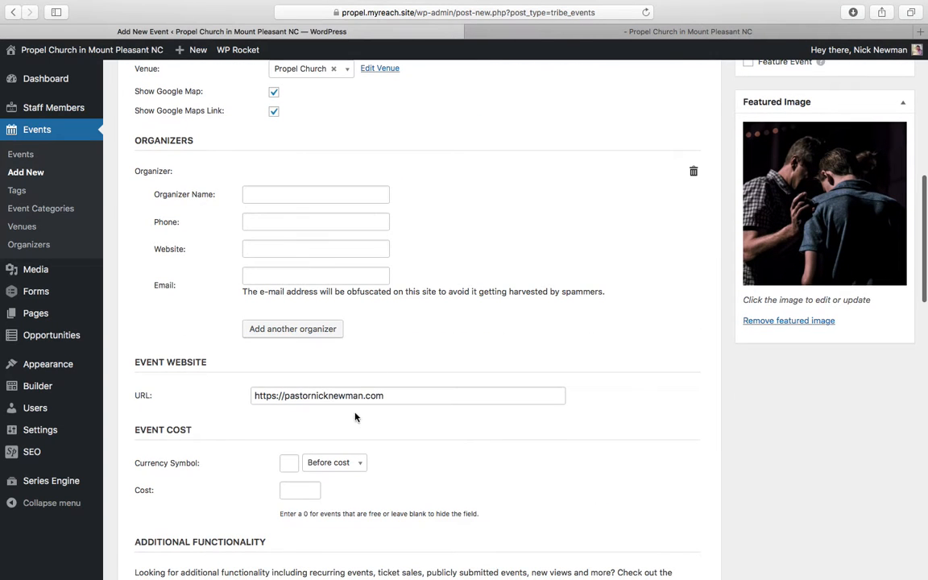
scroll(731, 213, up, 15)
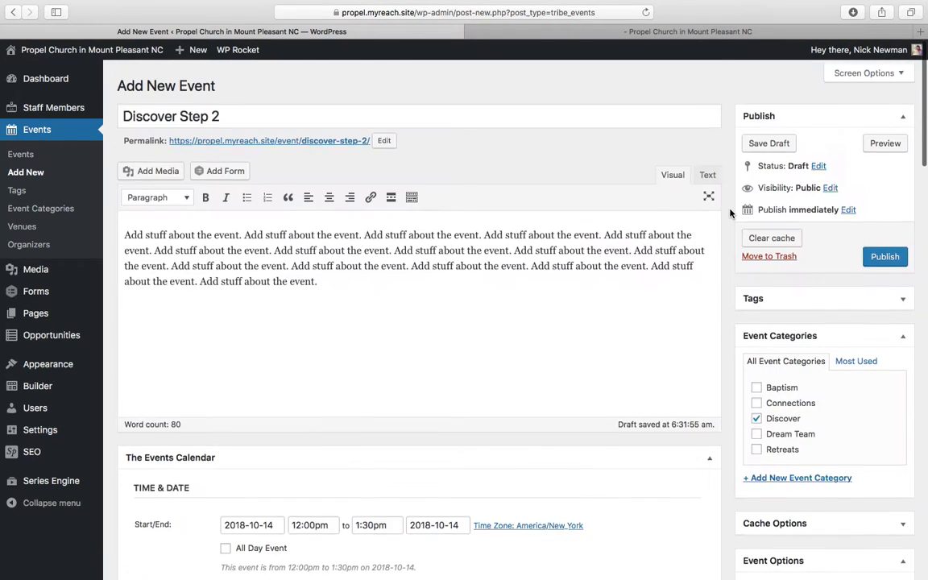
click(885, 255)
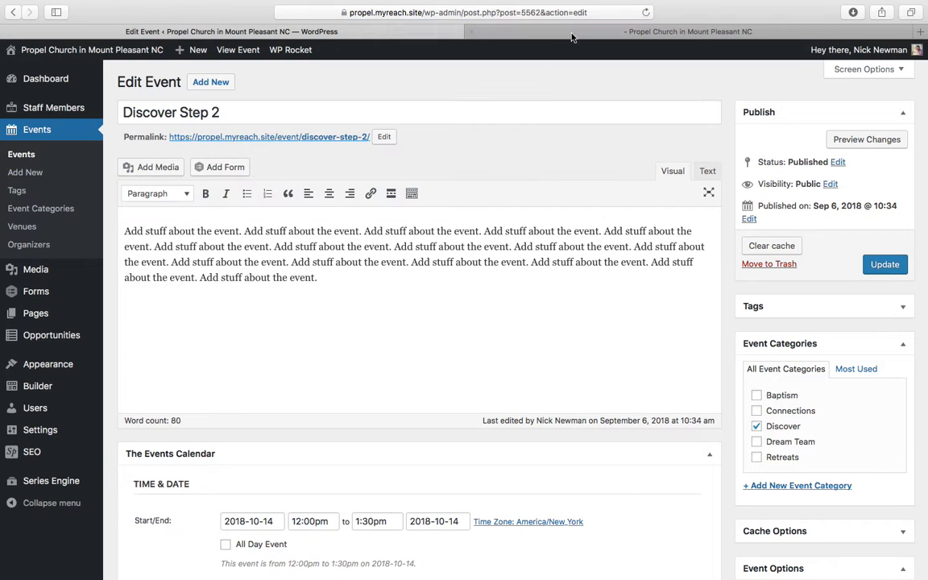
Reload the site's public events page and check the upcoming events for Discover Step 2.
click(572, 34)
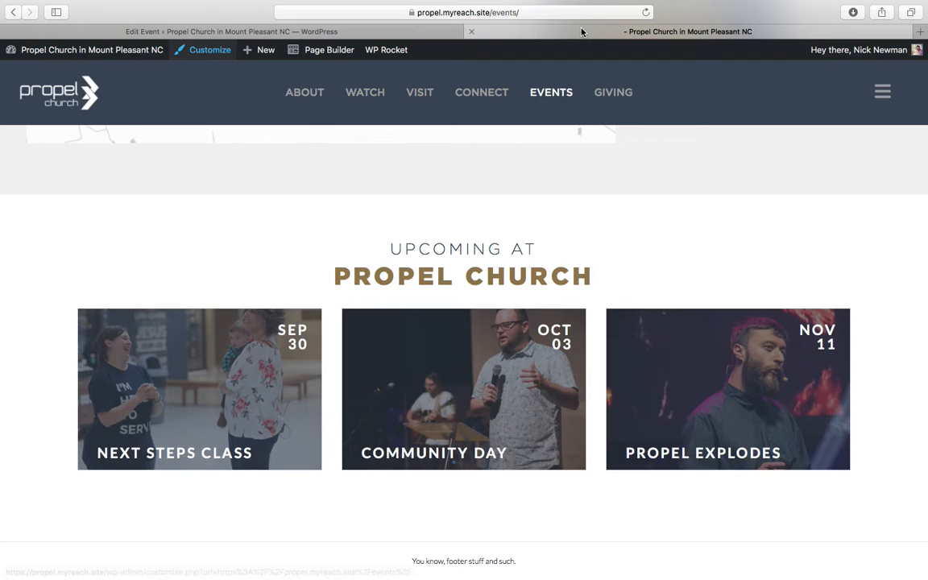
click(645, 12)
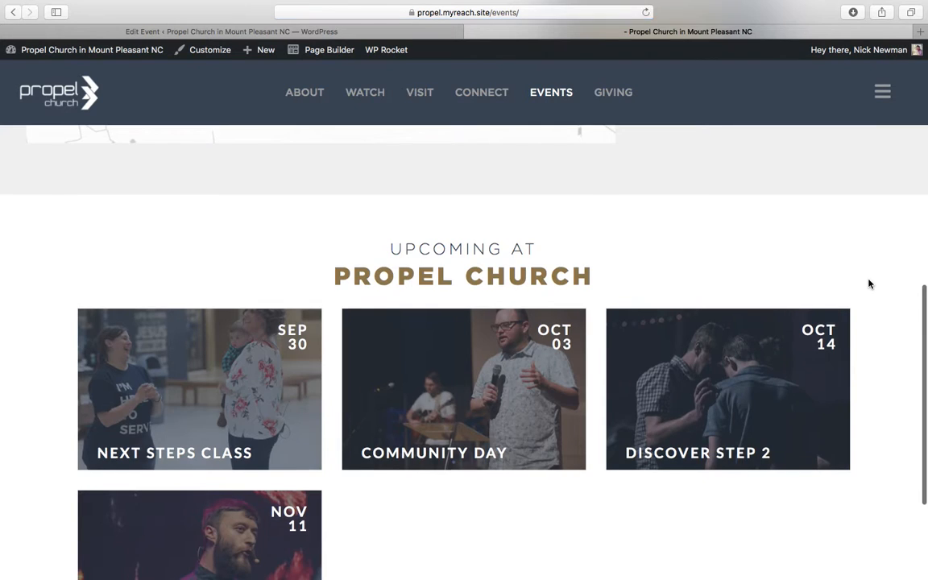
scroll(868, 283, down, 3)
scroll(869, 283, down, 1)
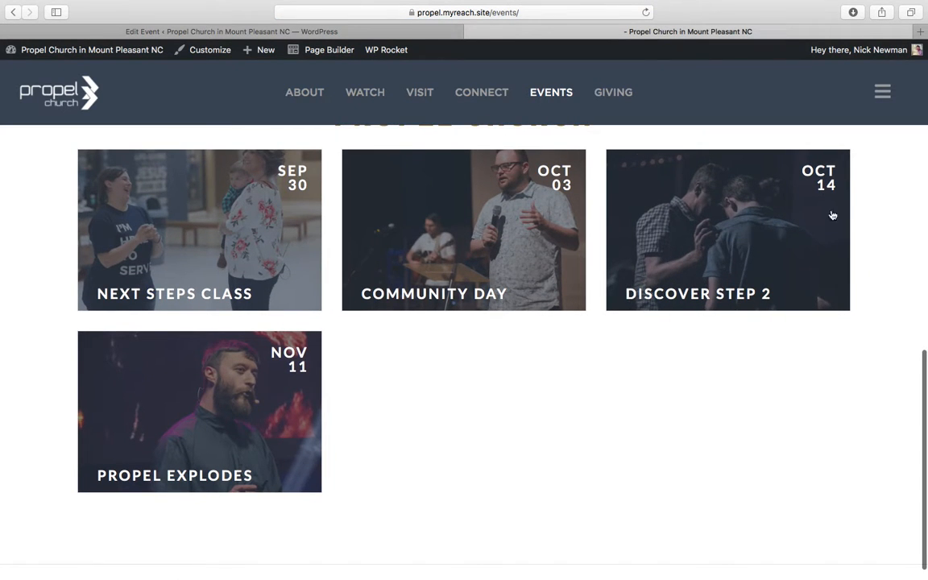
Open the site's Discover page and check the event cards under RSVP Below.
click(526, 12)
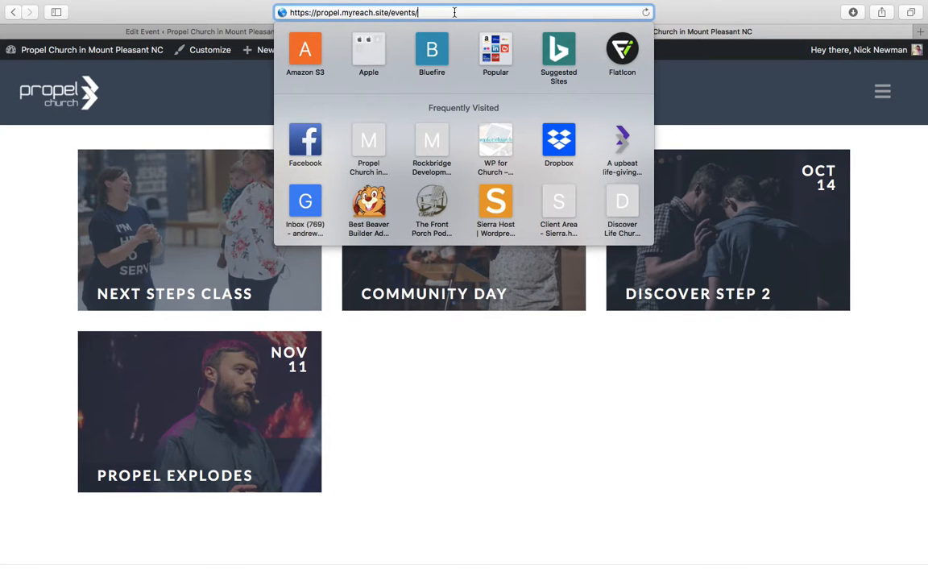
key(BackSpace)
text(discover)
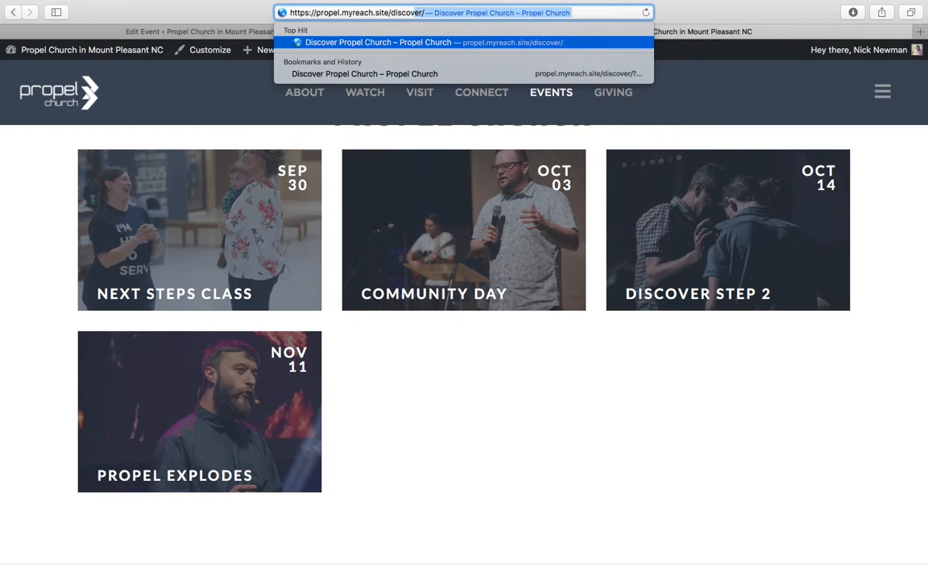
key(Return)
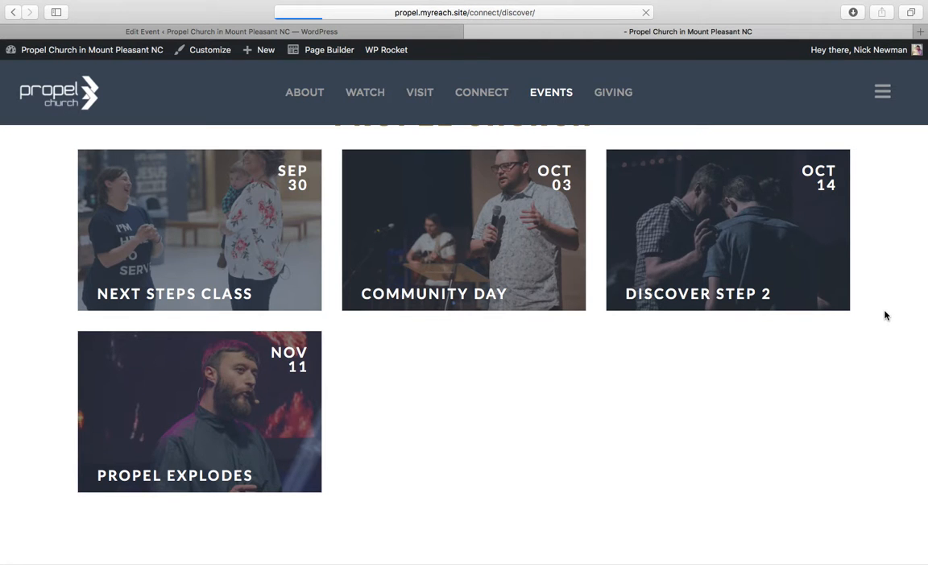
scroll(729, 437, down, 12)
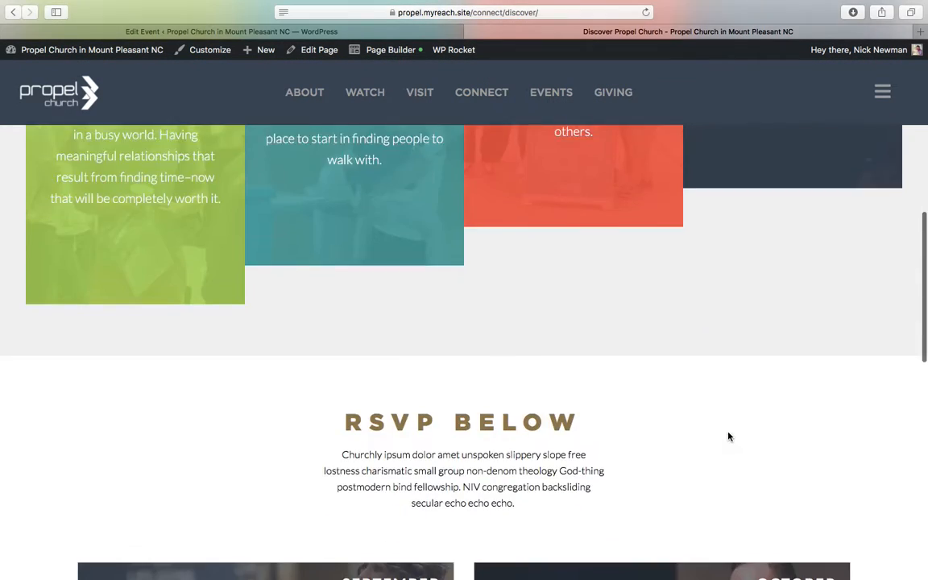
scroll(728, 437, down, 5)
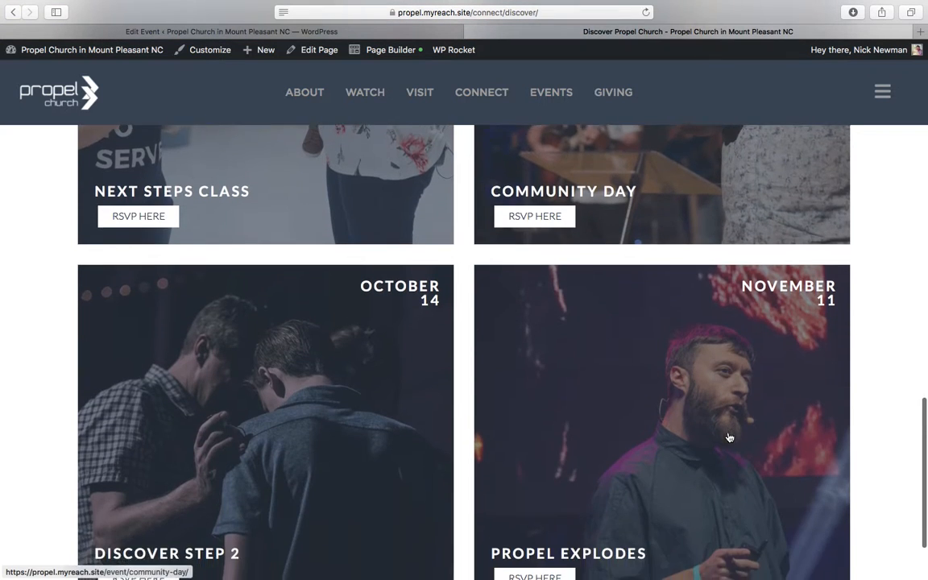
Open the Discover Step 2 event page, review its details, sign-up and sharing options, and return to all events.
click(138, 472)
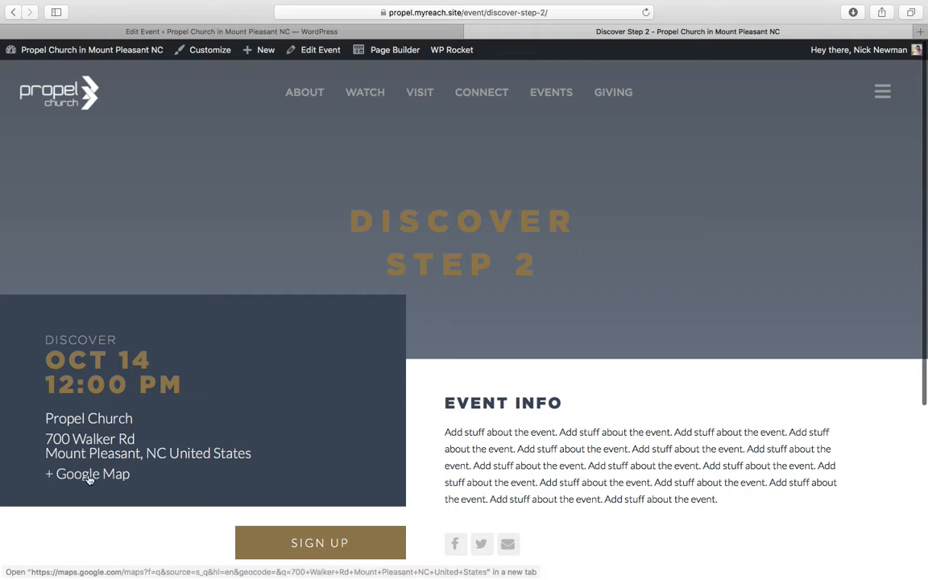
scroll(199, 481, down, 2)
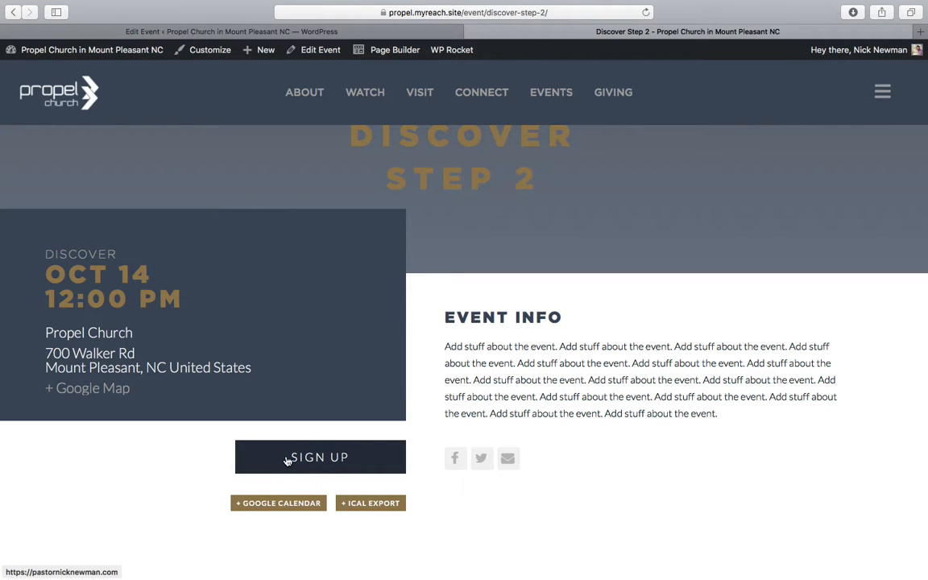
scroll(564, 403, down, 2)
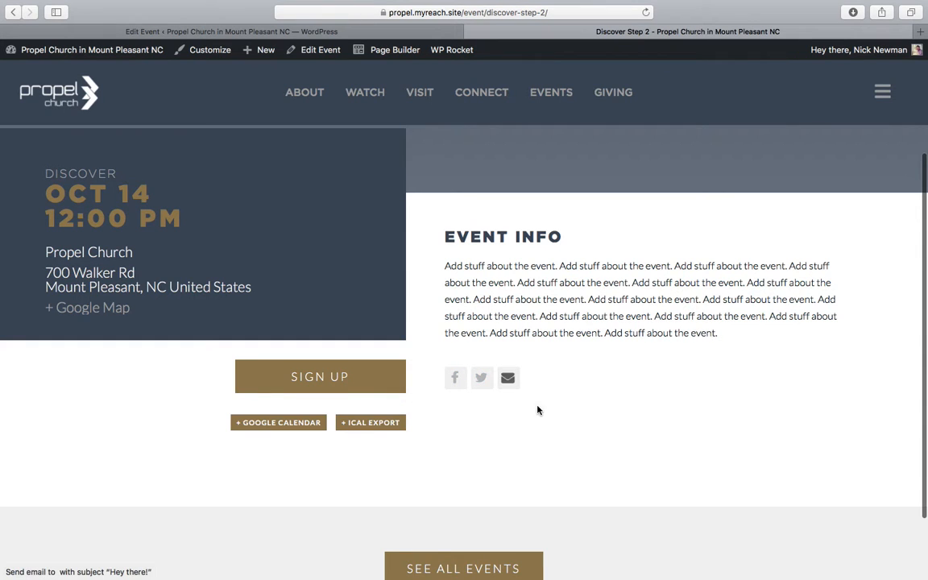
scroll(548, 419, down, 2)
click(477, 479)
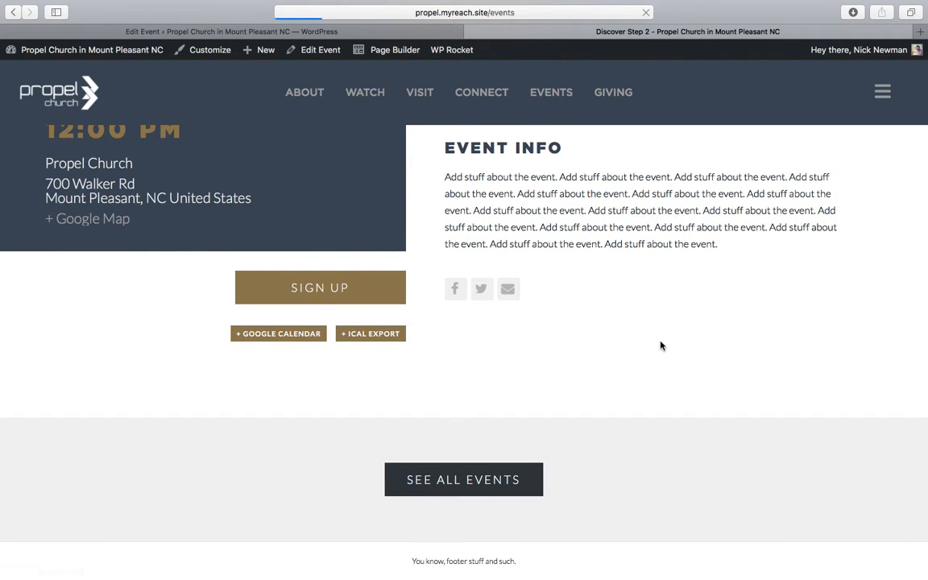